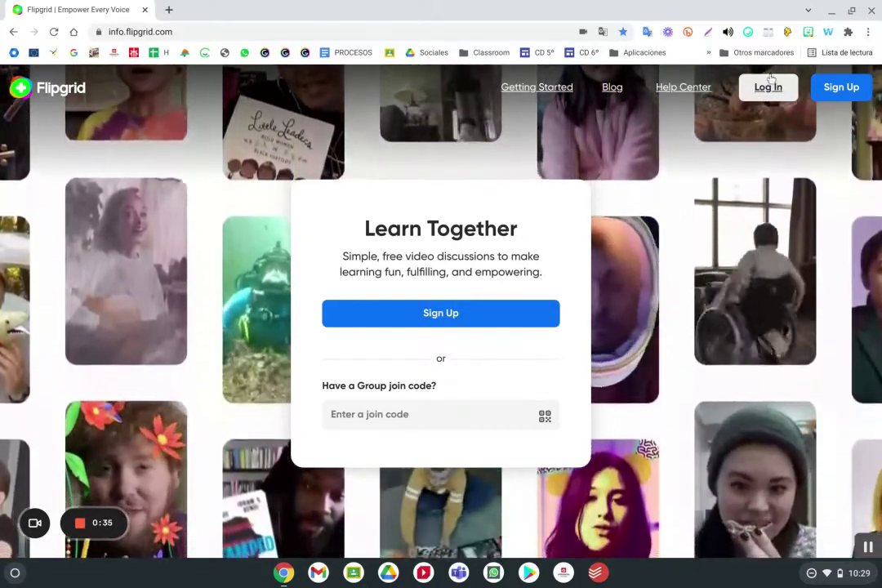
# Log in from the Flipgrid welcome page to reach the educator Groups dashboard
pyautogui.click(485, 410)
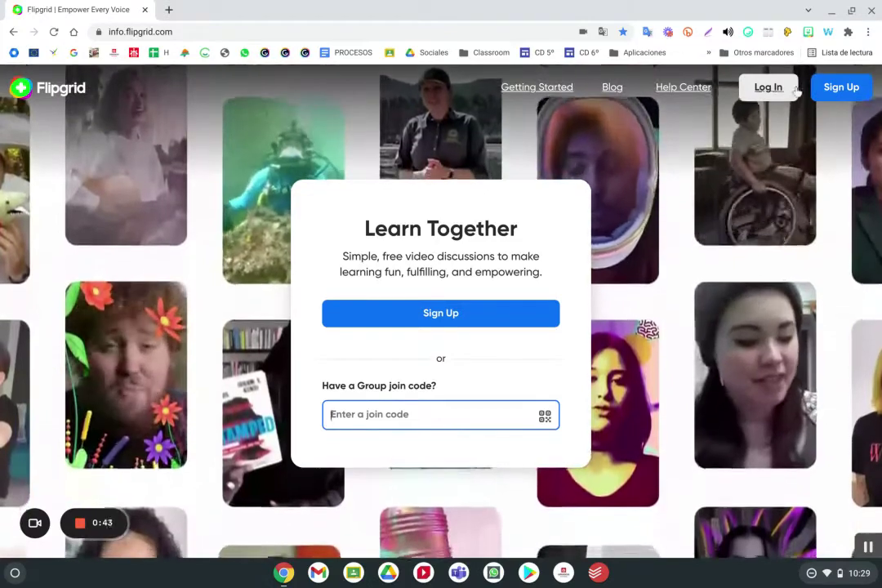
pyautogui.click(769, 87)
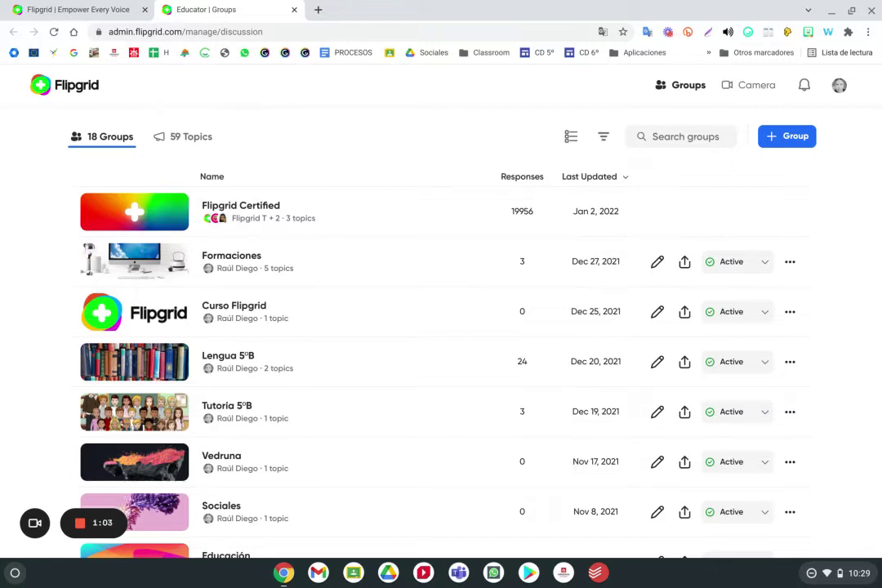
pyautogui.scroll(-1, 140, 161)
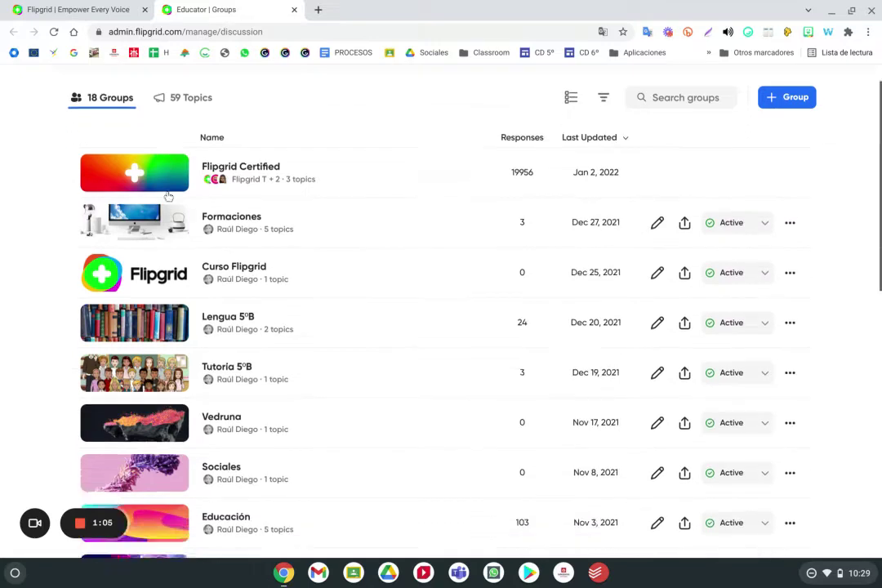
pyautogui.scroll(1, 196, 140)
pyautogui.click(197, 137)
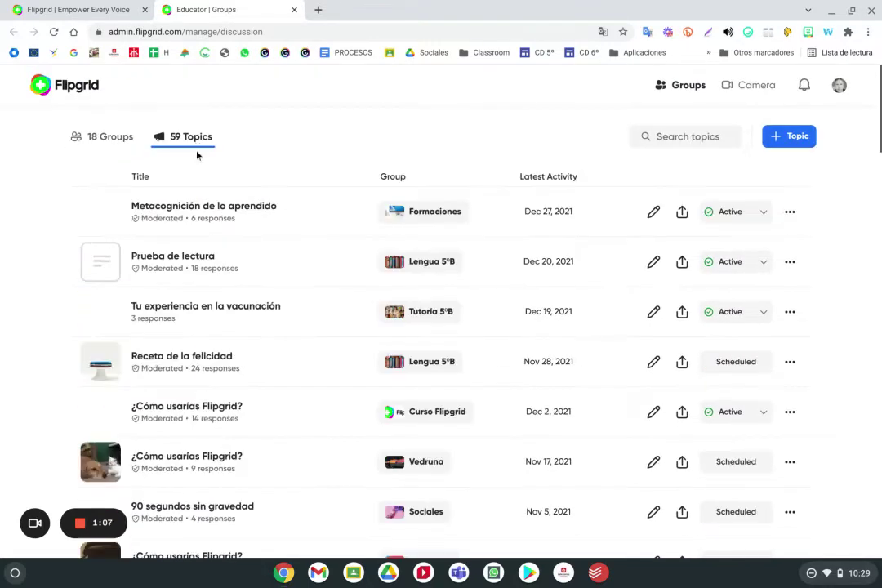
pyautogui.scroll(-3, 267, 238)
pyautogui.scroll(3, 268, 240)
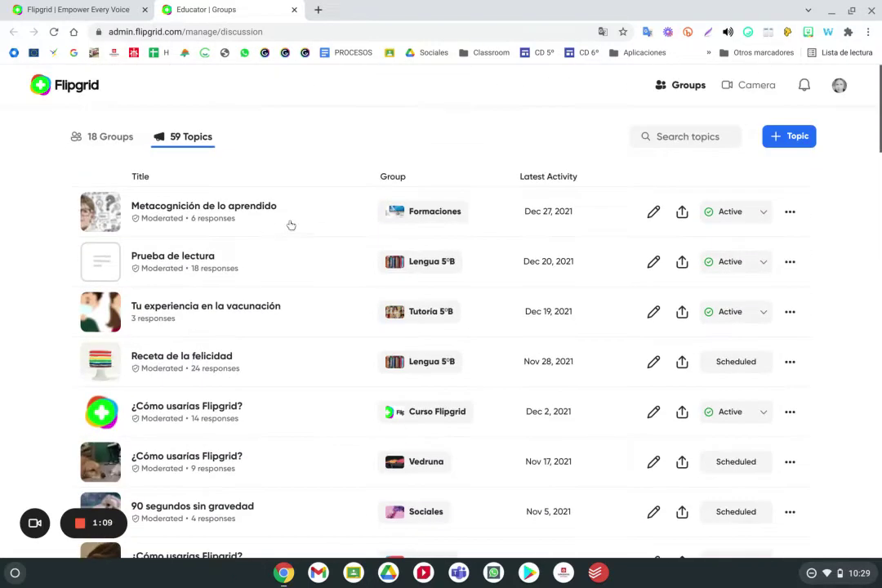
pyautogui.click(98, 138)
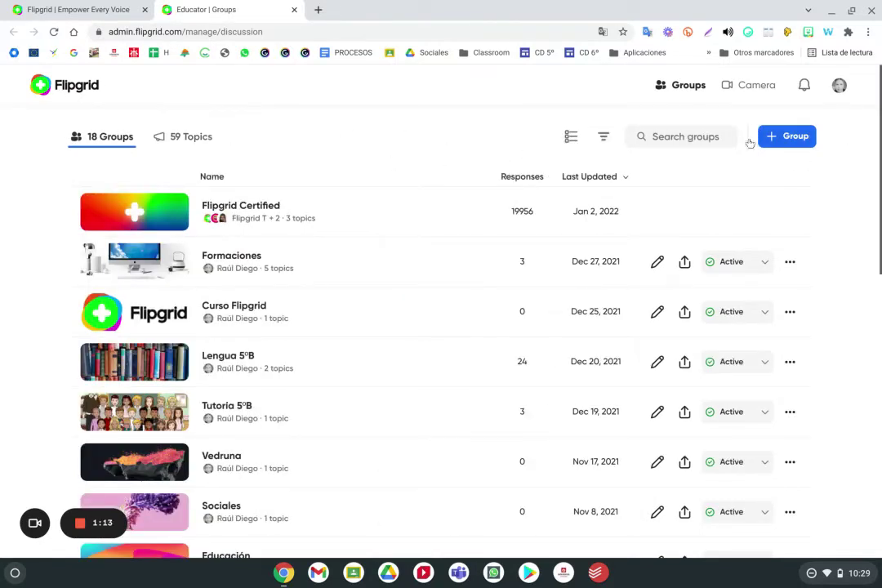
pyautogui.click(186, 138)
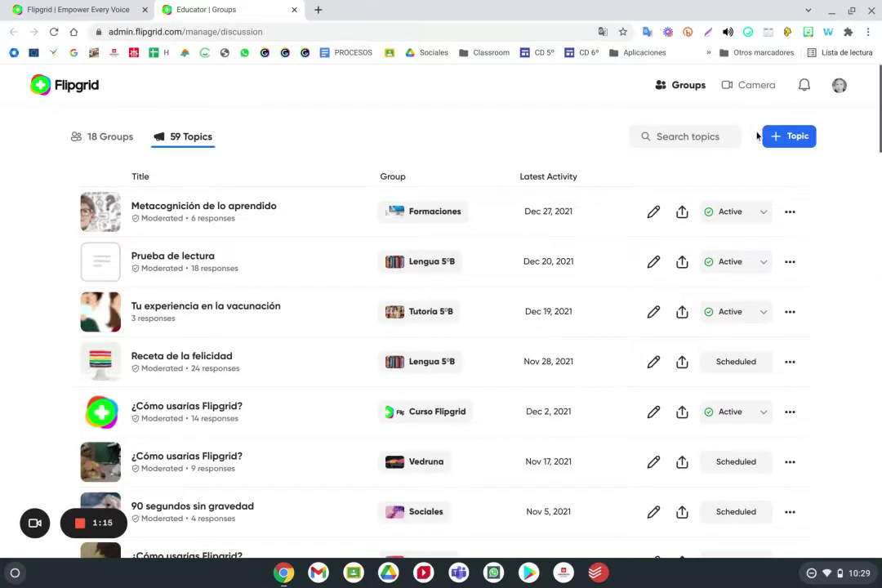
pyautogui.click(108, 141)
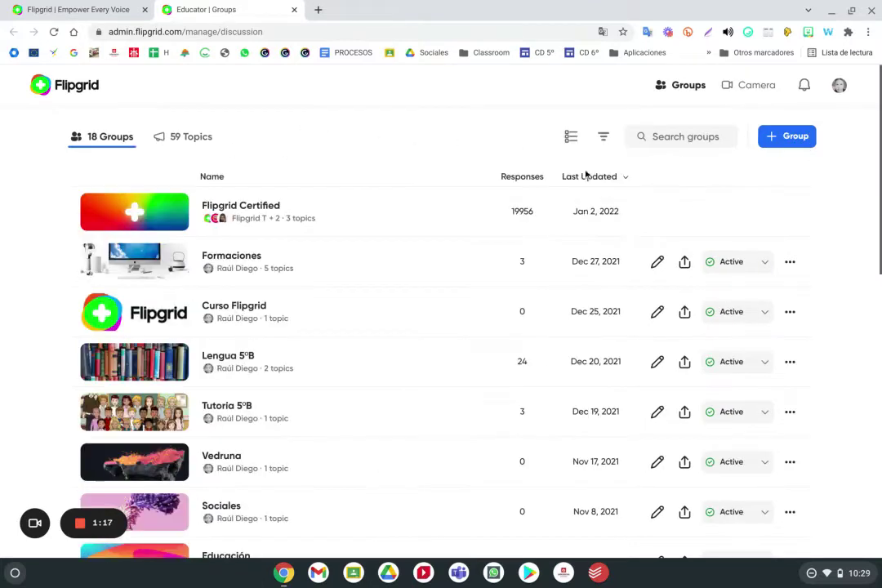
# Start a group named 'Prueba' open to anyone with the link, with Email invitations expanded
pyautogui.click(784, 139)
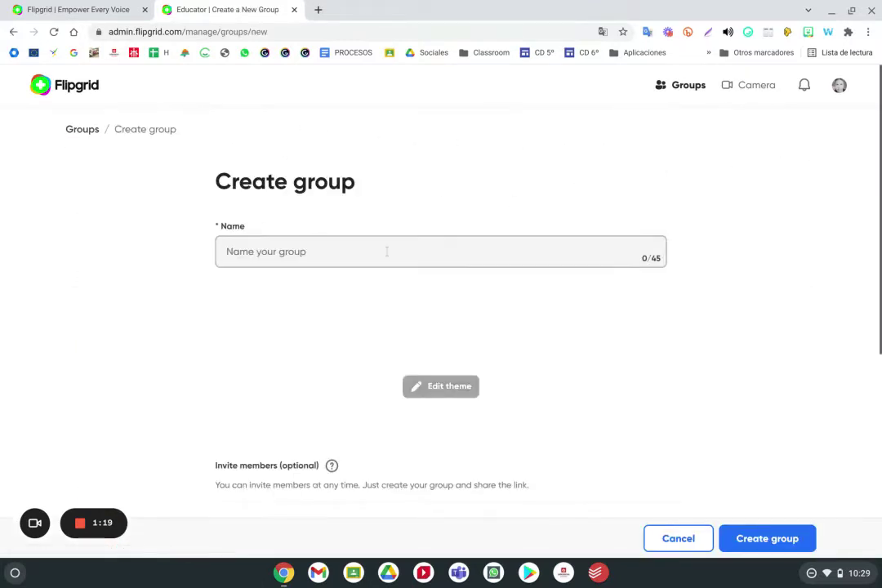
pyautogui.click(388, 252)
pyautogui.write('Prueba')
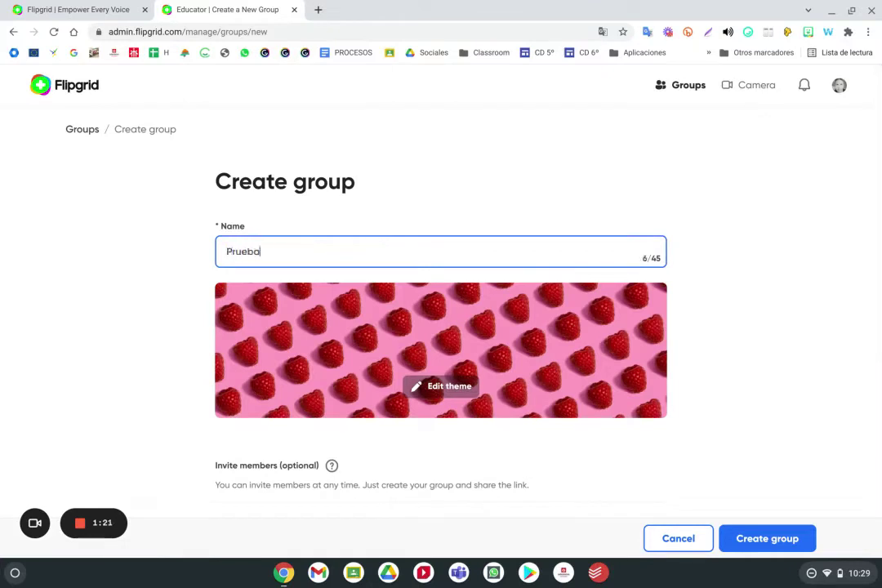
pyautogui.scroll(-3, 425, 353)
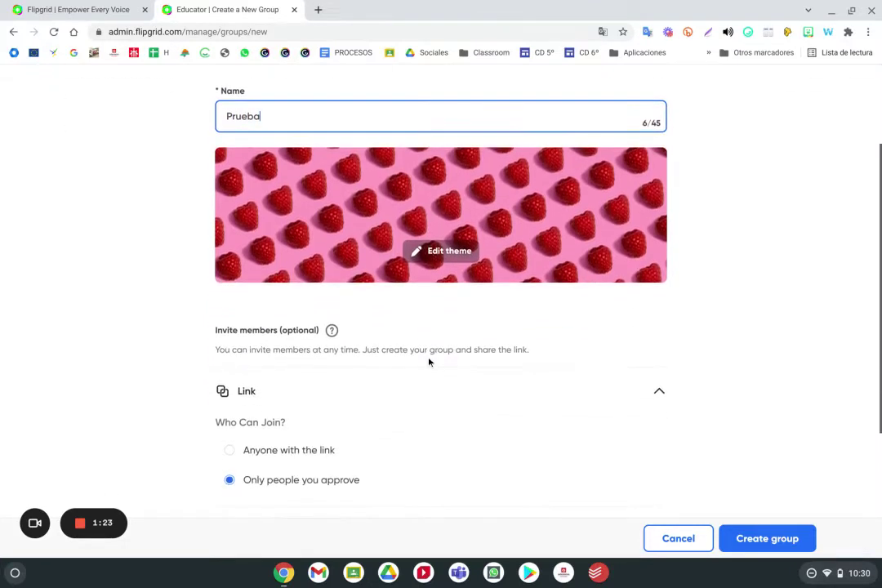
pyautogui.scroll(-1, 430, 359)
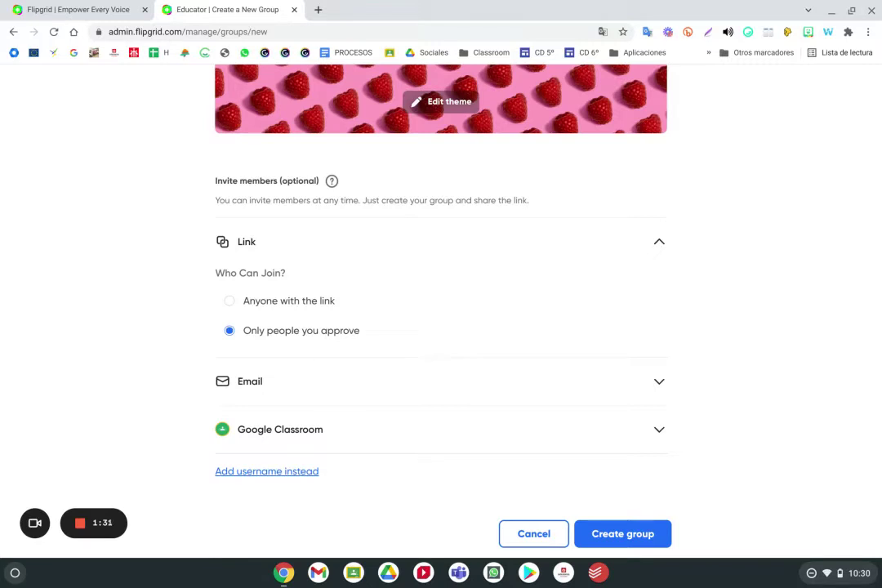
pyautogui.click(266, 304)
pyautogui.click(348, 382)
pyautogui.scroll(-2, 353, 360)
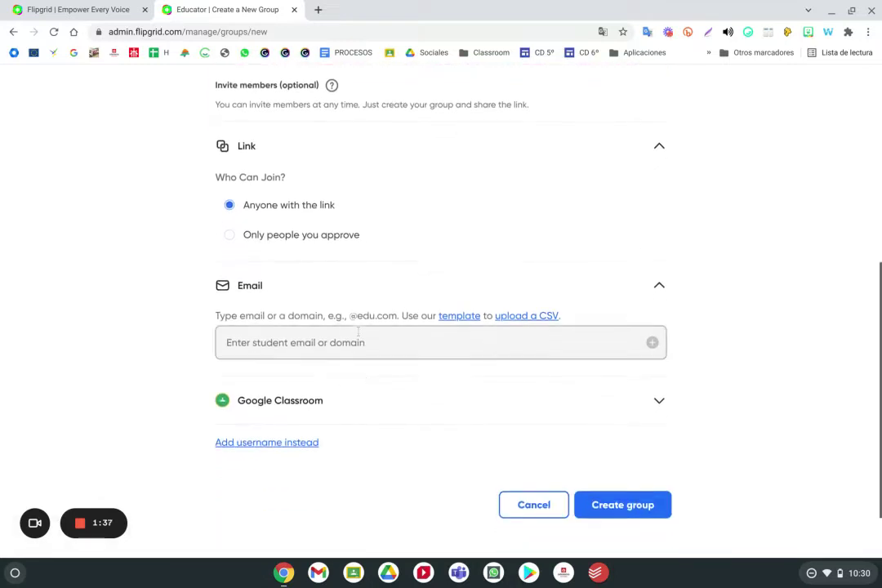
# Invite a staff member by entering their school email address
pyautogui.click(341, 341)
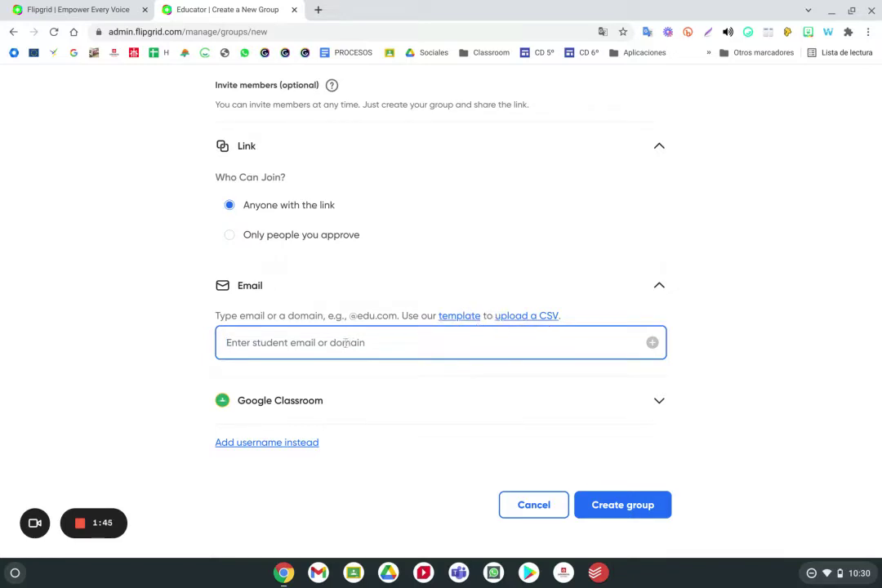
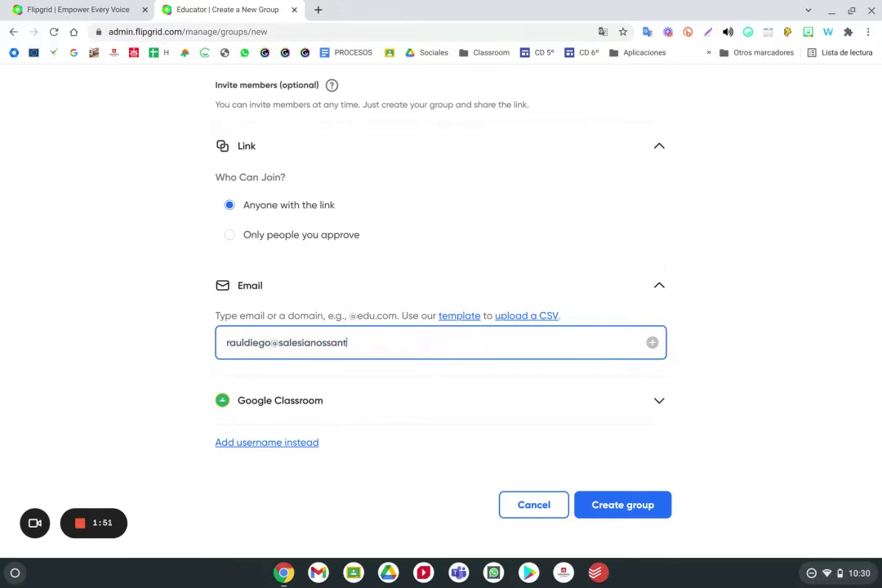
pyautogui.press('Return')
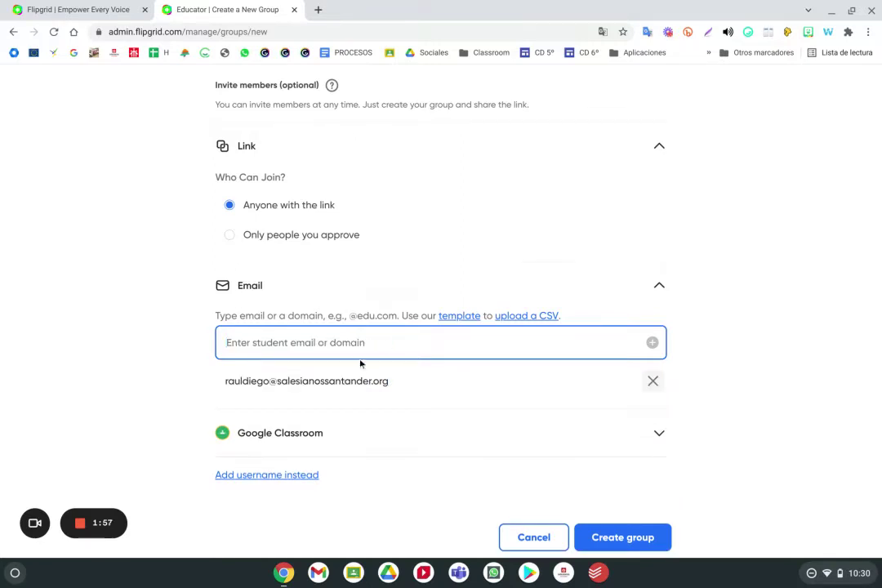
# Add the whole salesianossantander.org domain as invitees using the copied domain text
pyautogui.moveTo(390, 381); pyautogui.dragTo(270, 383)
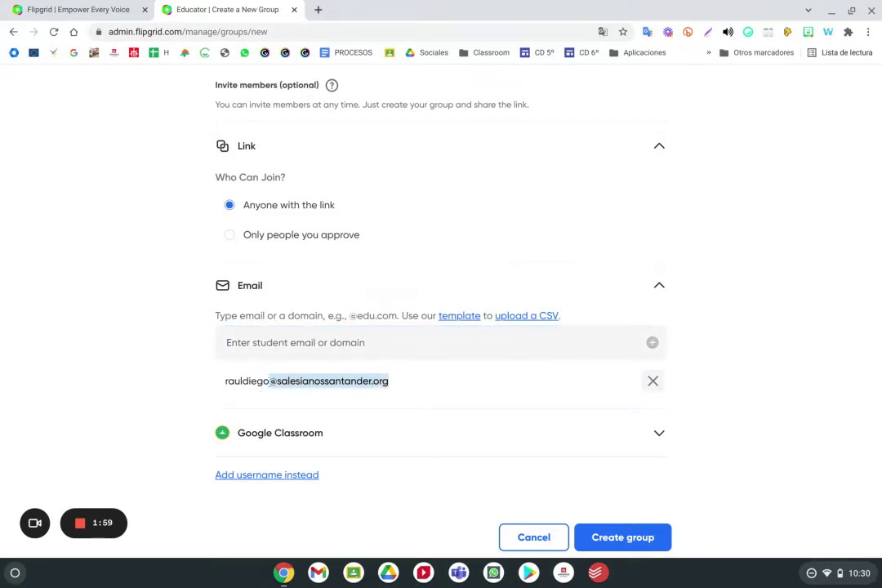
pyautogui.hotkey('ctrl', 'c')
pyautogui.click(274, 343)
pyautogui.hotkey('ctrl', 'v')
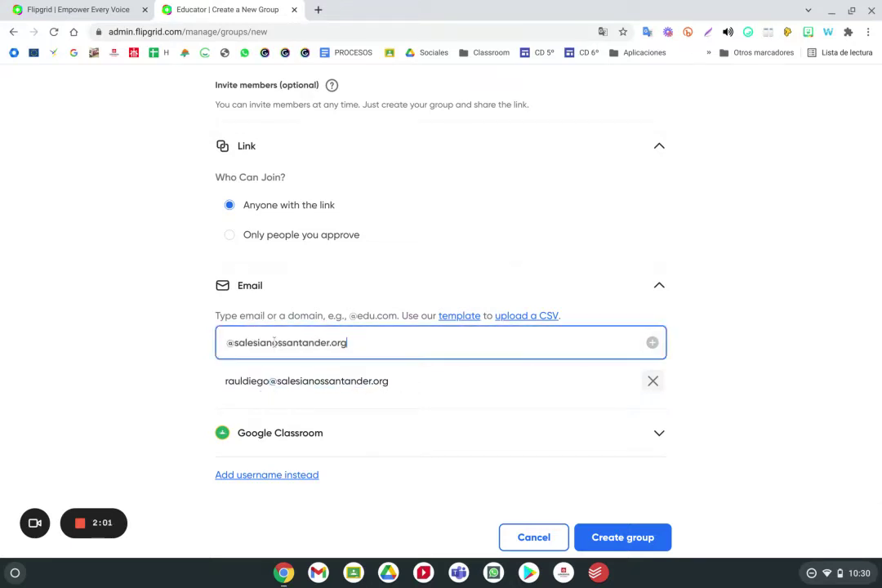
pyautogui.press('Return')
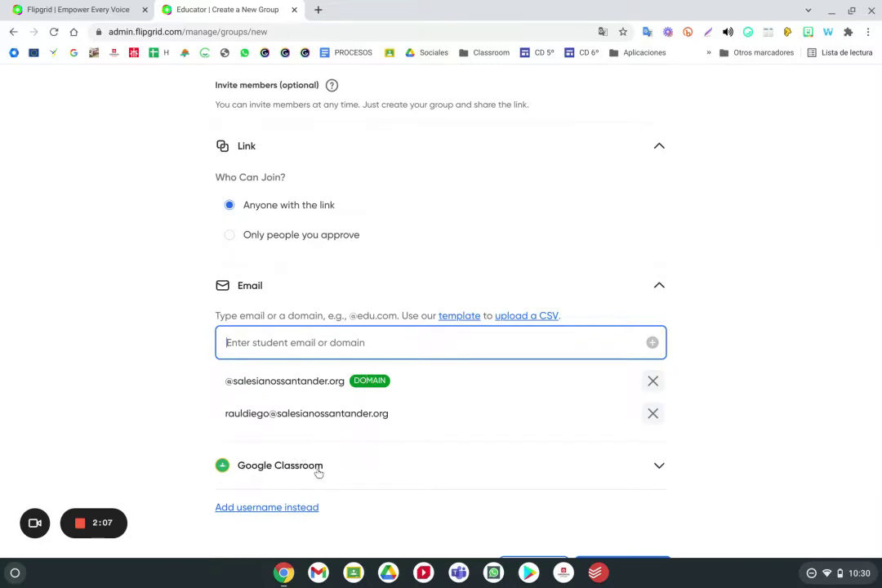
# Review the invited domain and address in the group's invitation list
pyautogui.scroll(3, 318, 473)
pyautogui.scroll(3, 321, 474)
pyautogui.moveTo(329, 463)
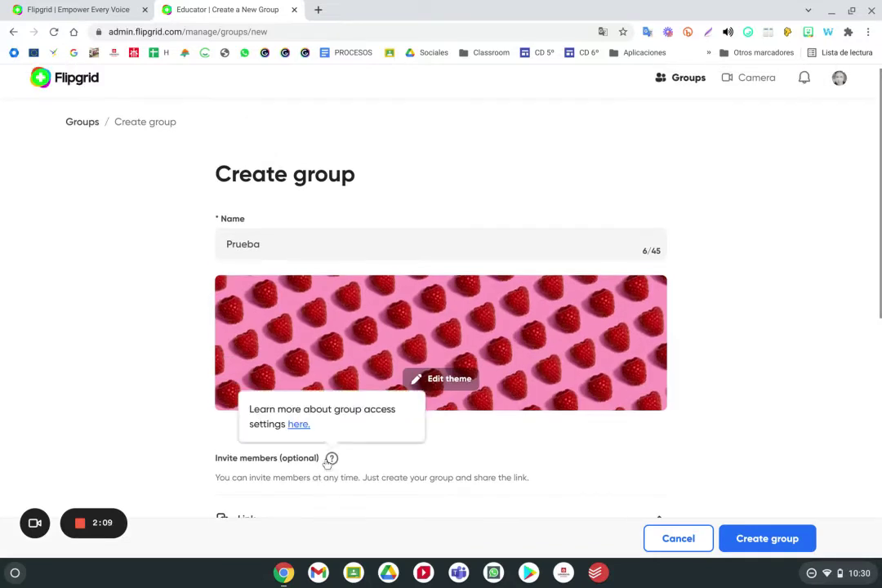
pyautogui.scroll(-5, 326, 463)
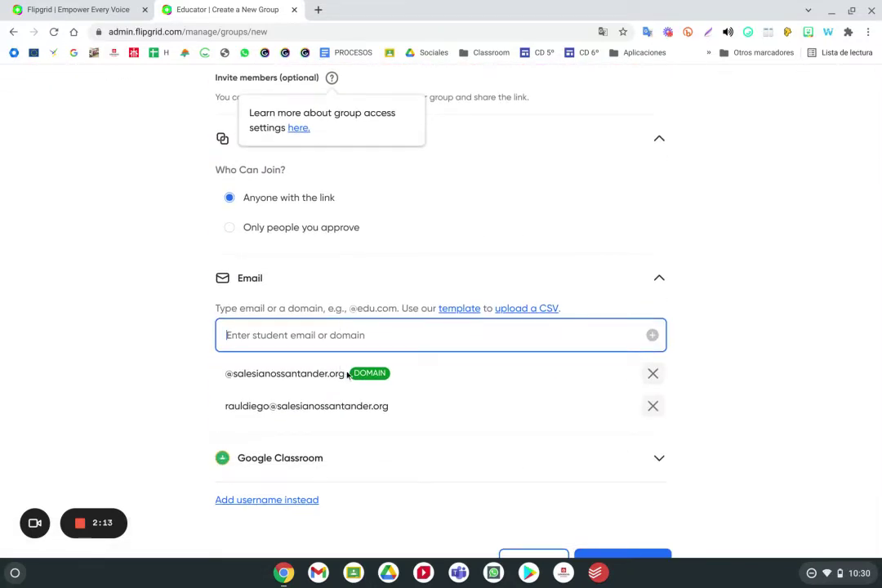
pyautogui.moveTo(348, 374); pyautogui.dragTo(222, 374)
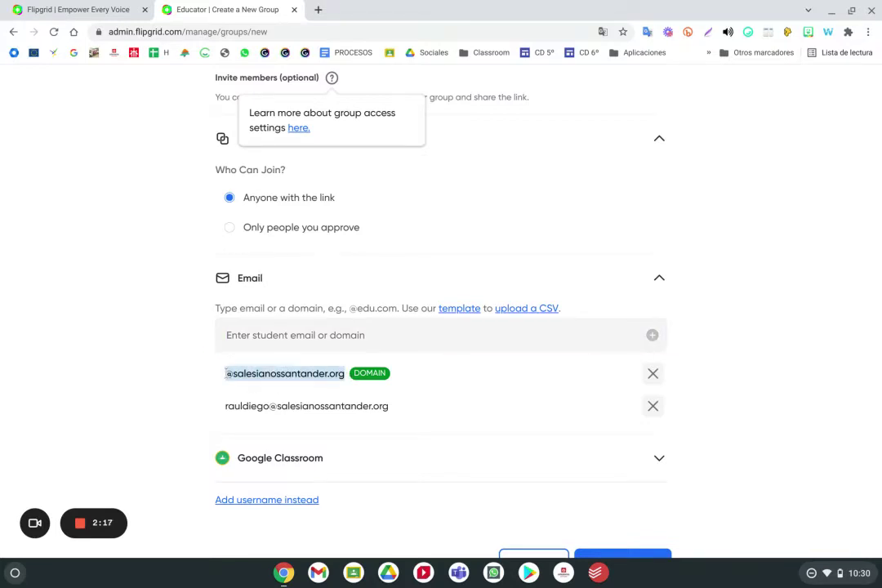
pyautogui.scroll(-3, 232, 386)
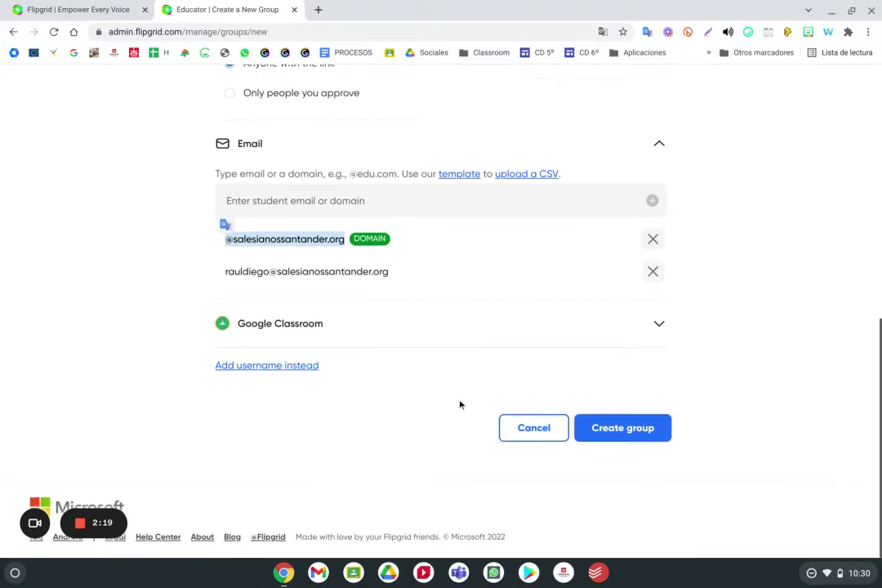
pyautogui.scroll(7, 594, 430)
pyautogui.click(342, 252)
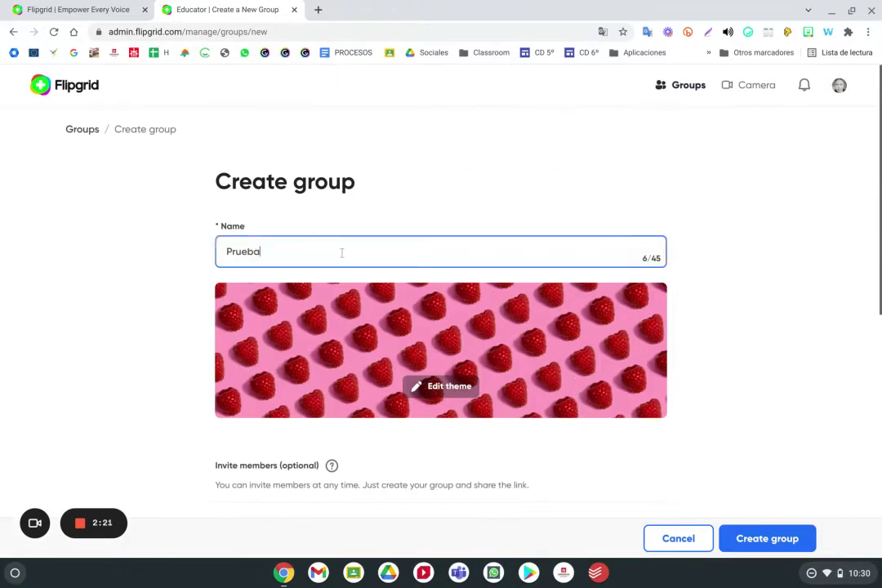
# Replace the group name with 'Salesianos' and create the group
pyautogui.press('BackSpace')
pyautogui.press('BackSpace')
pyautogui.press('BackSpace')
pyautogui.press('BackSpace')
pyautogui.press('BackSpace')
pyautogui.press('BackSpace')
pyautogui.write('Salesianos')
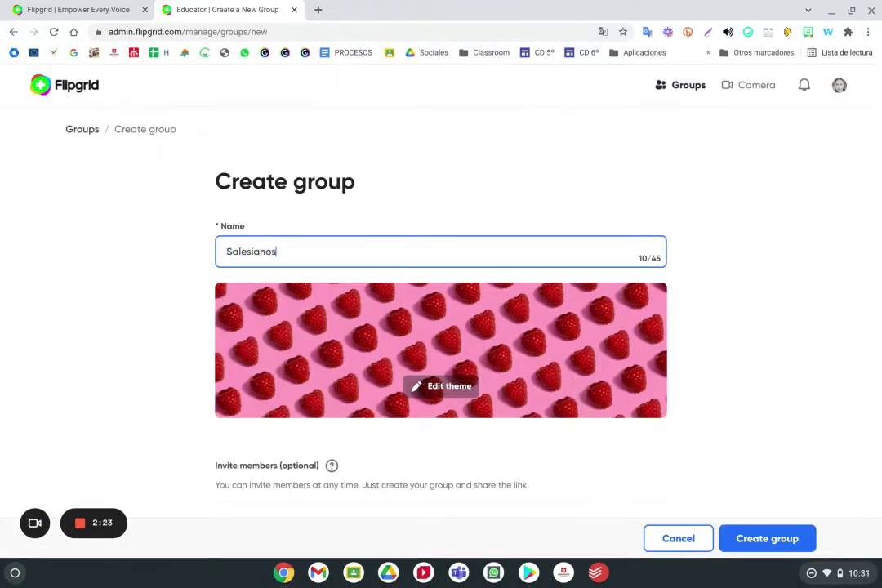
pyautogui.scroll(-1, 367, 262)
pyautogui.scroll(-5, 410, 297)
pyautogui.scroll(6, 583, 321)
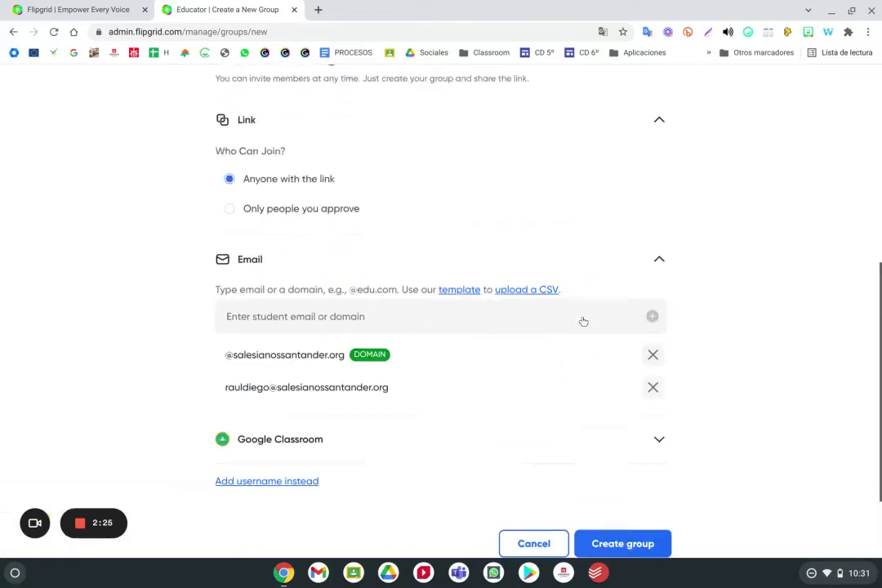
pyautogui.scroll(-5, 583, 321)
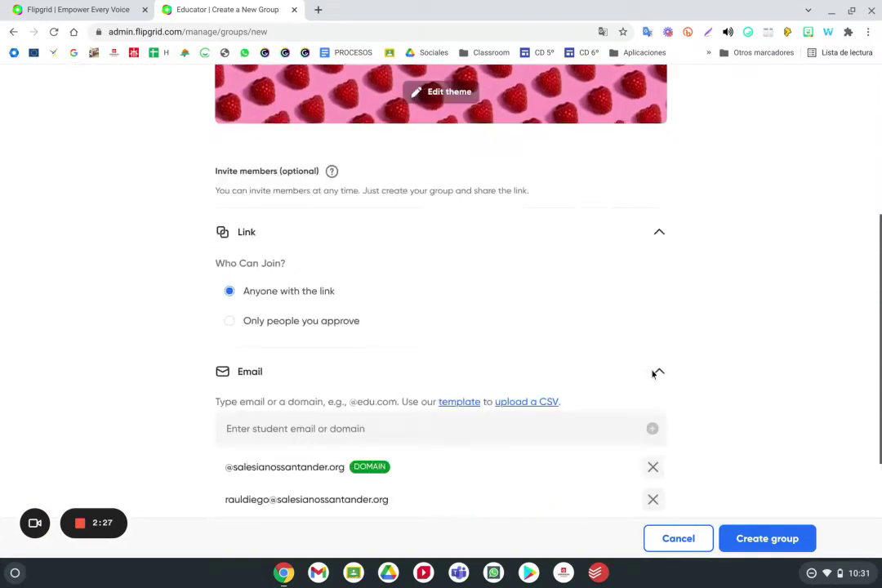
pyautogui.click(649, 478)
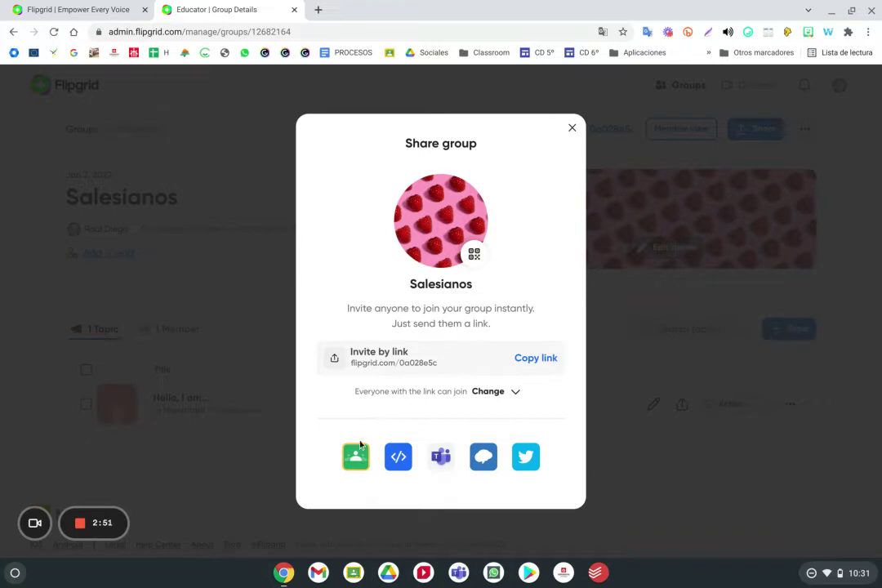
# Check the share link's join permissions, close the share dialog, and view the group's members
pyautogui.click(514, 394)
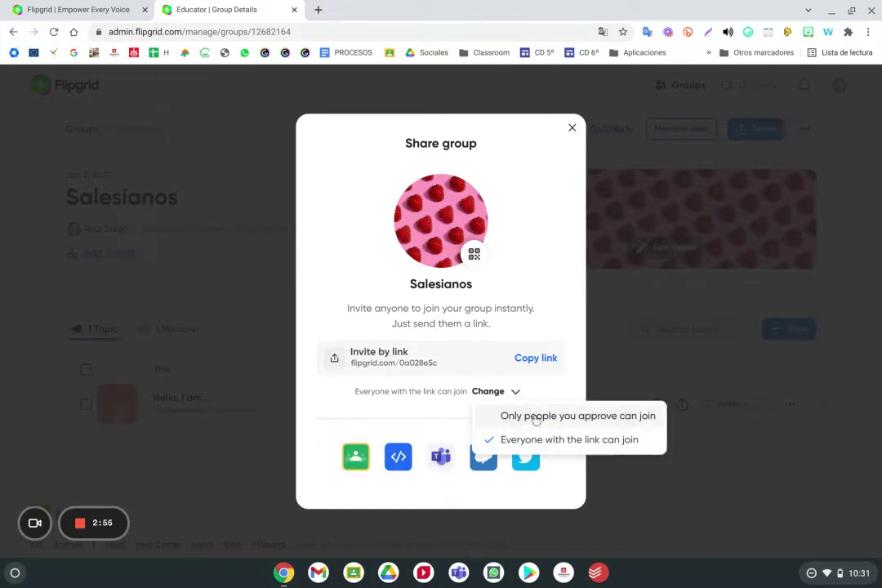
pyautogui.click(578, 126)
pyautogui.click(572, 128)
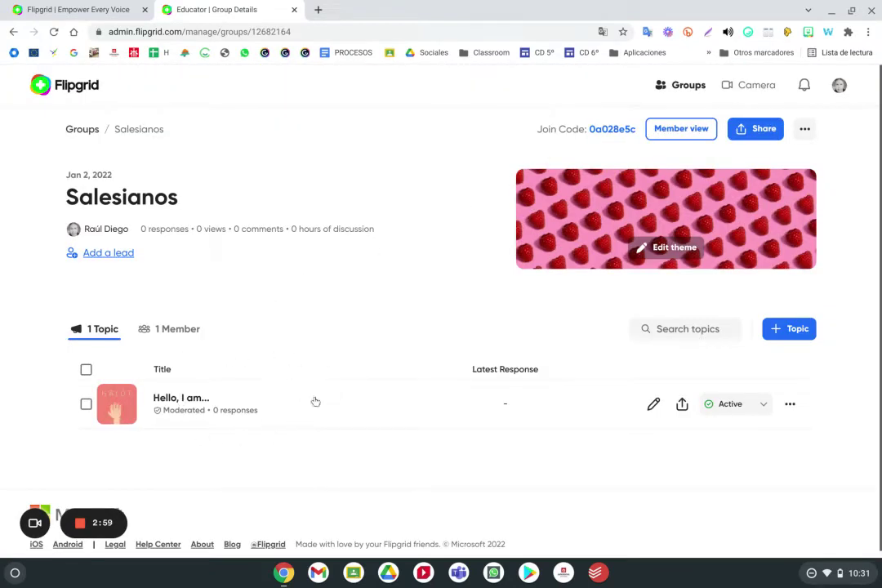
pyautogui.click(189, 330)
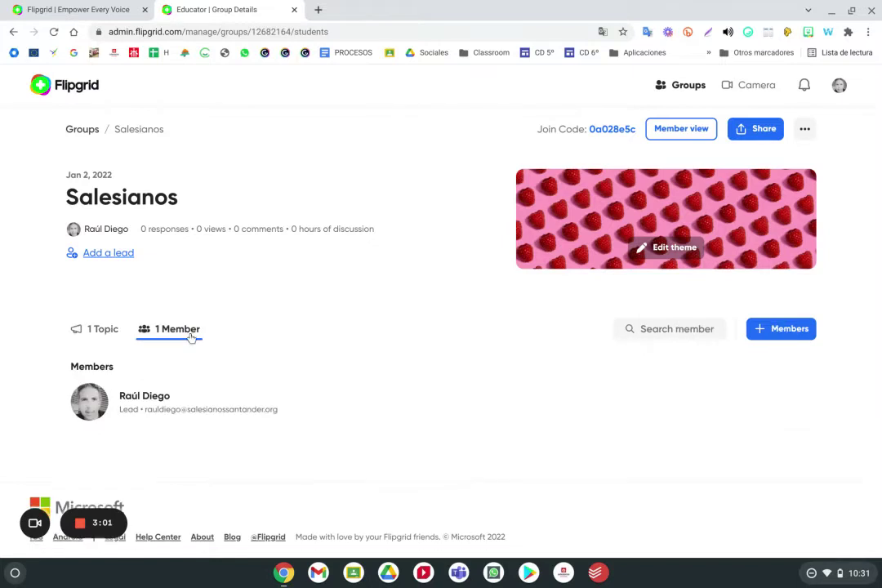
pyautogui.click(104, 329)
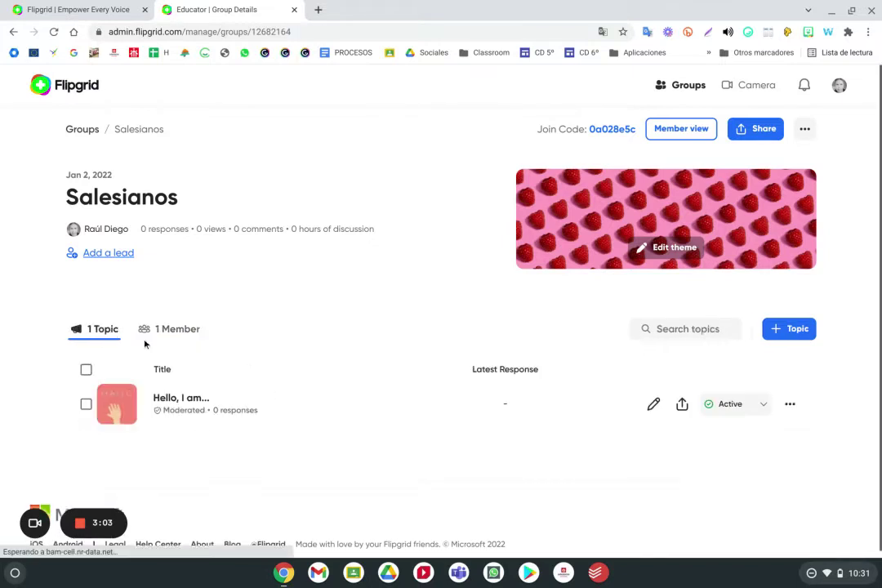
# Permanently delete the group's only topic and its videos
pyautogui.click(788, 406)
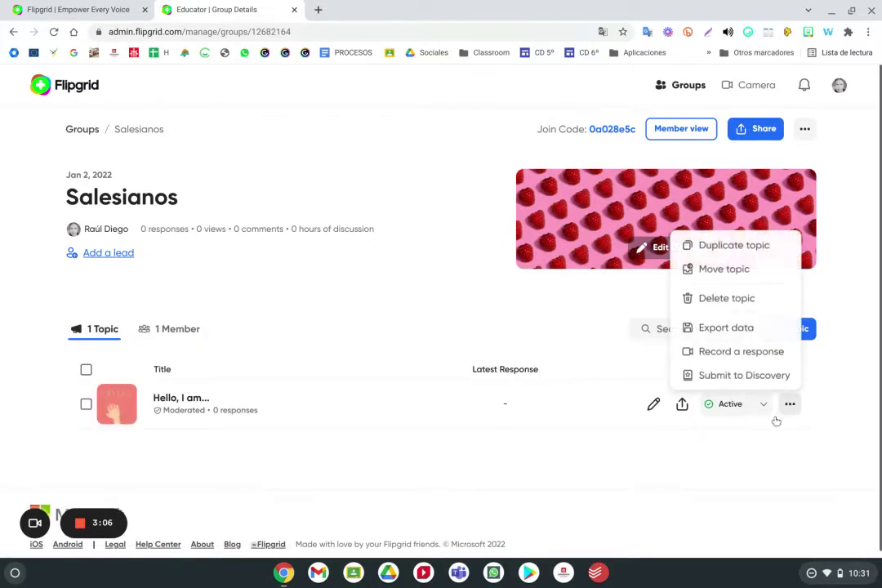
pyautogui.click(728, 301)
pyautogui.click(359, 229)
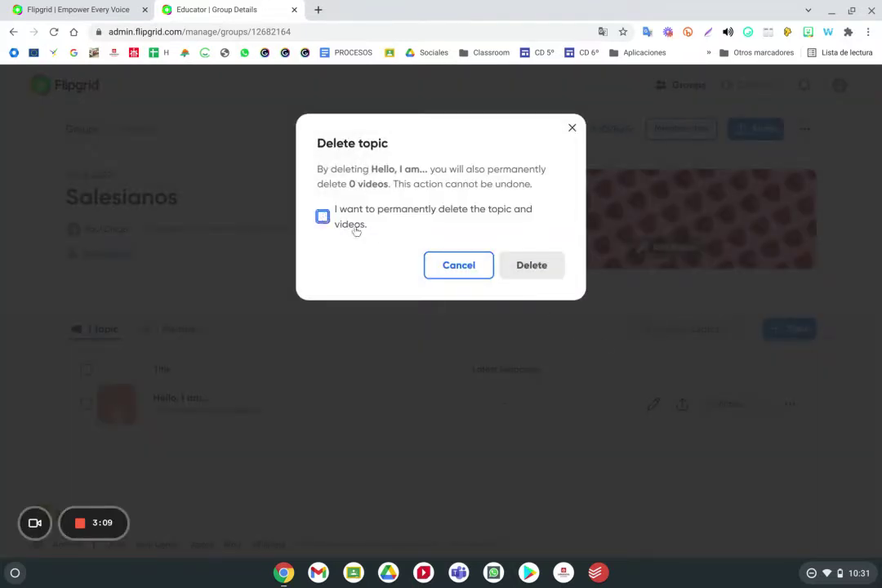
pyautogui.click(523, 265)
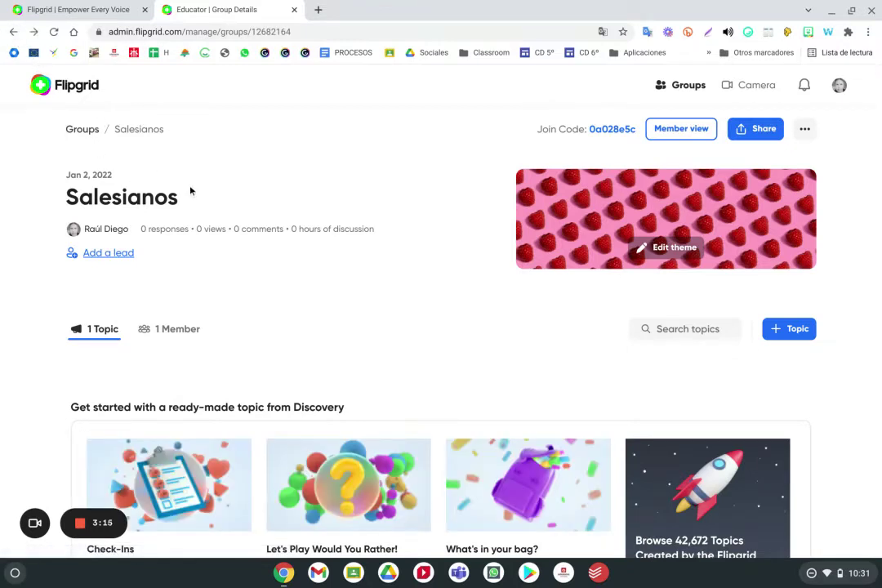
# Open the Salesianos group's edit page from the Groups list
pyautogui.click(78, 132)
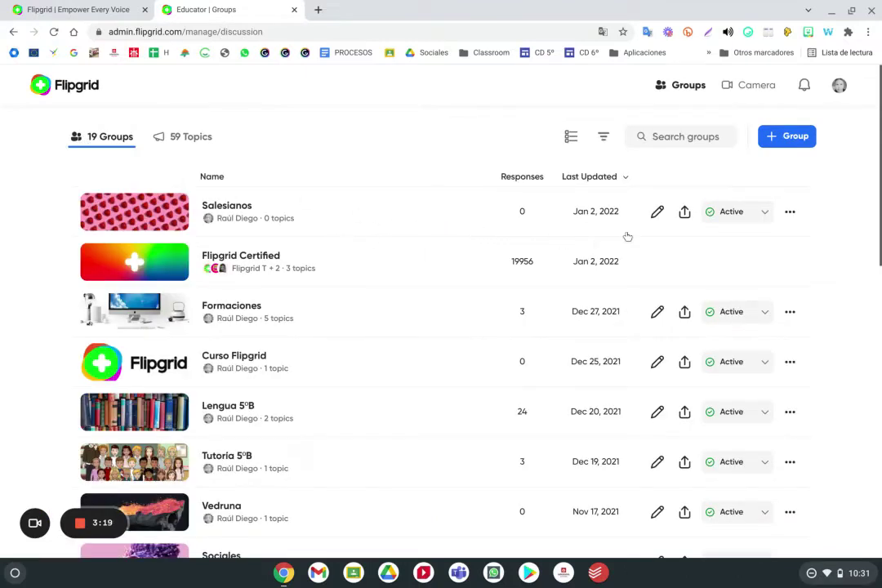
pyautogui.click(656, 214)
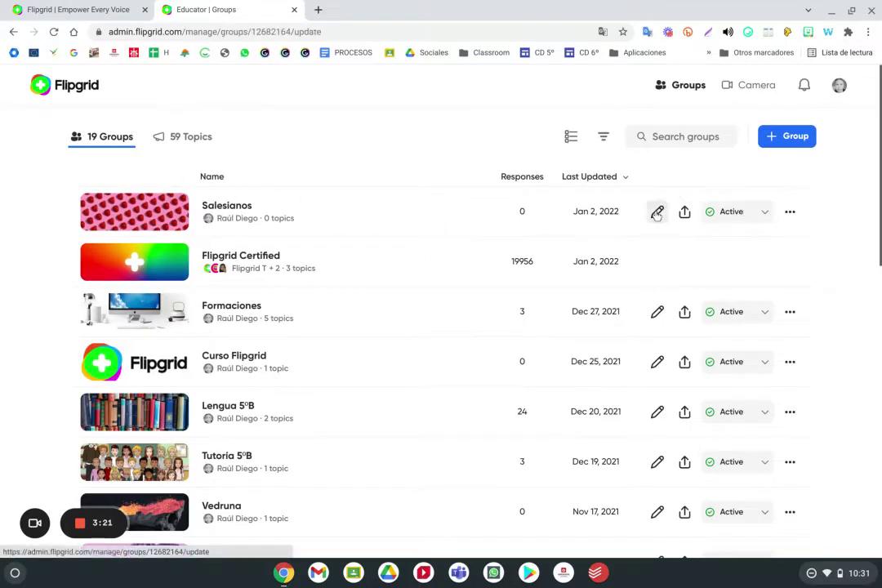
pyautogui.scroll(-3, 470, 327)
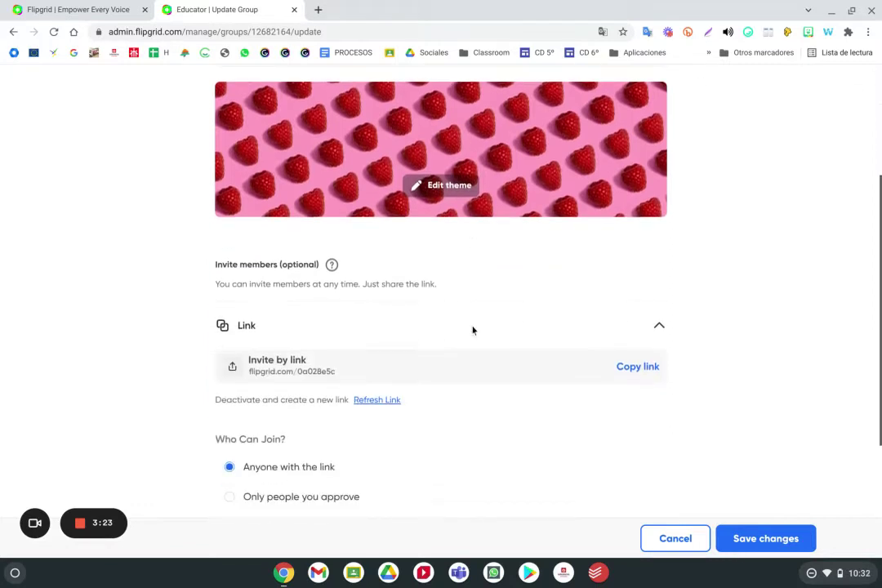
pyautogui.scroll(3, 472, 329)
# Expand Salesianos' Privacy and Notifications settings, then cancel back to the Groups list
pyautogui.click(645, 185)
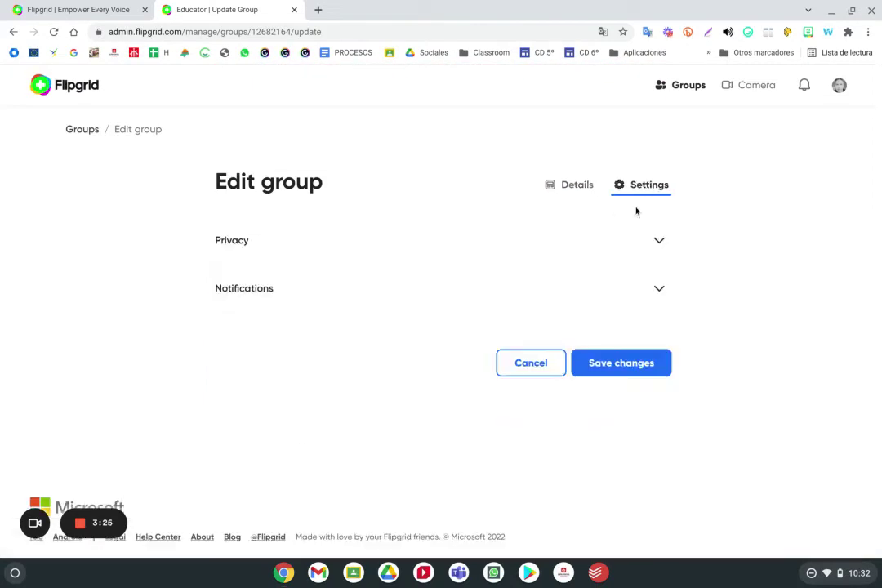
pyautogui.click(559, 242)
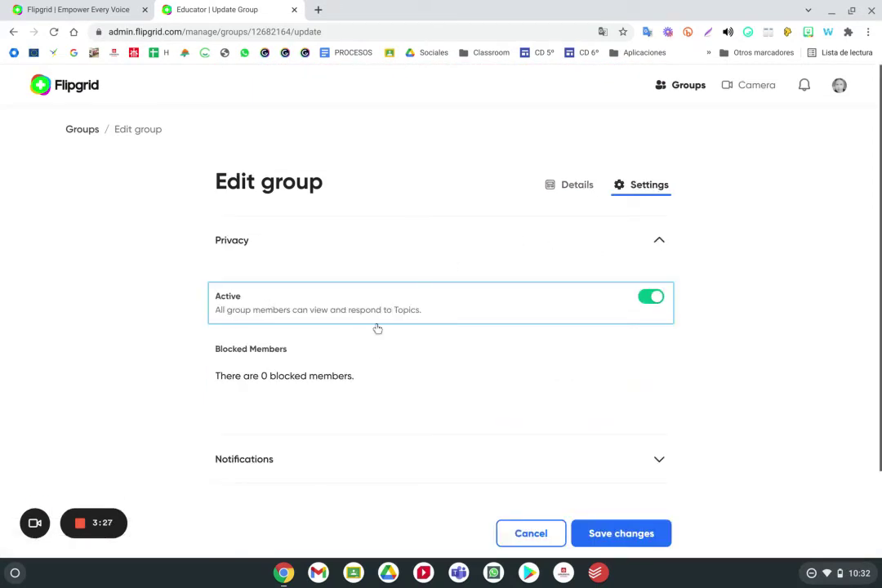
pyautogui.scroll(-2, 408, 319)
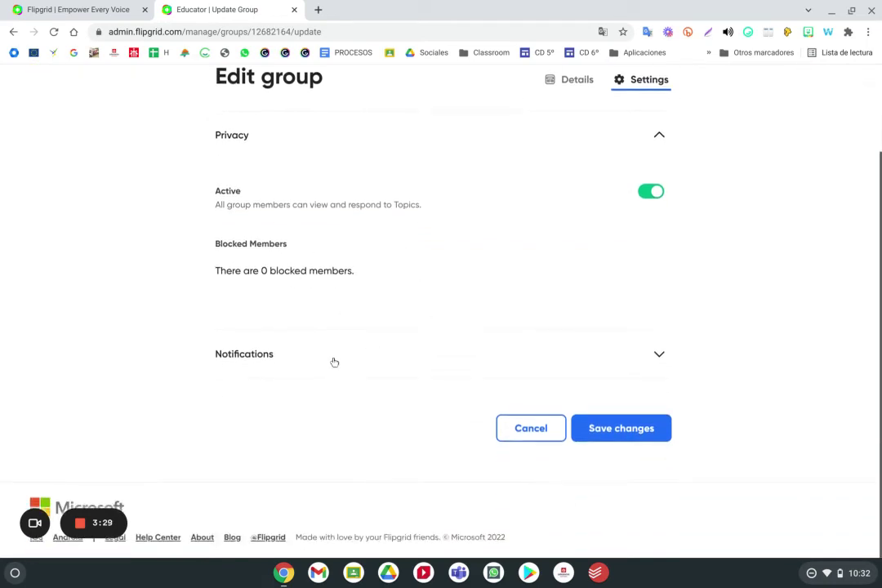
pyautogui.click(334, 362)
pyautogui.scroll(-2, 360, 343)
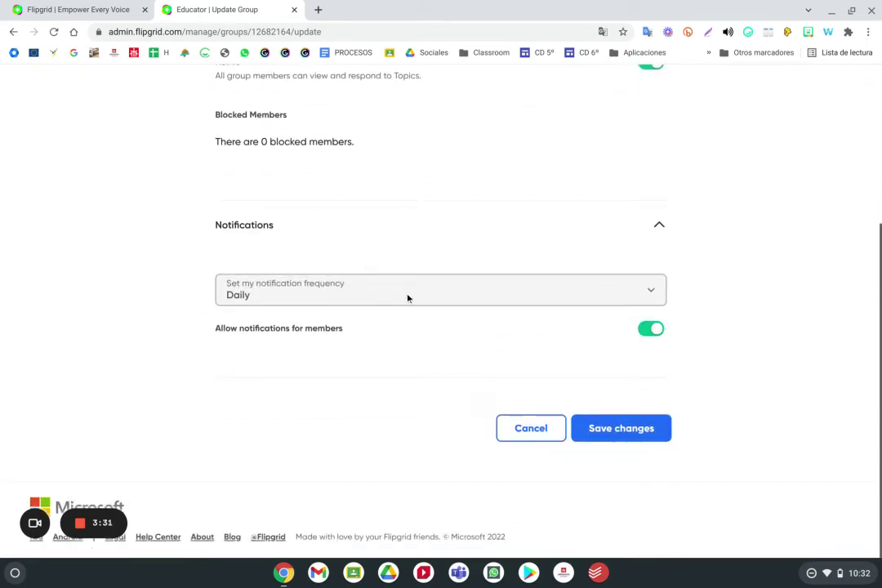
pyautogui.click(527, 430)
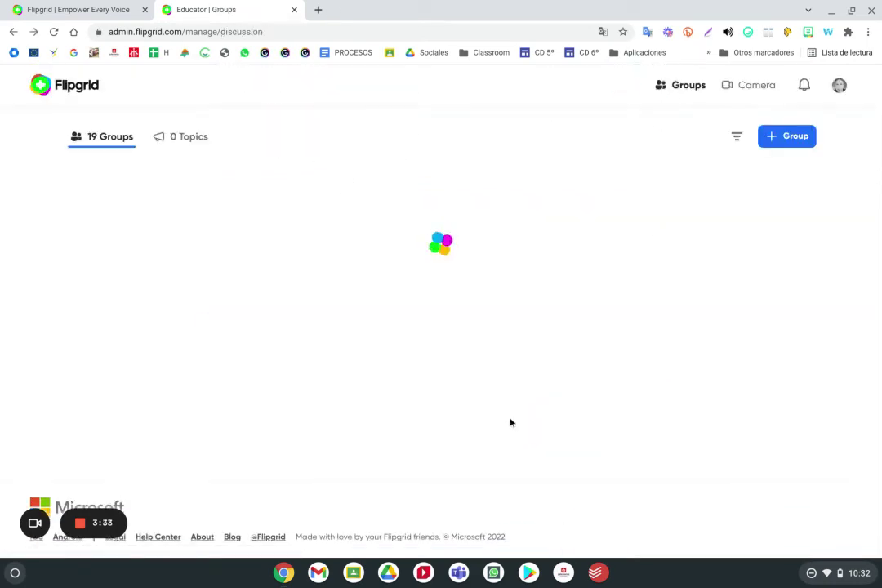
# Create a new topic from the Topics list and title it 'Prueba'
pyautogui.click(193, 141)
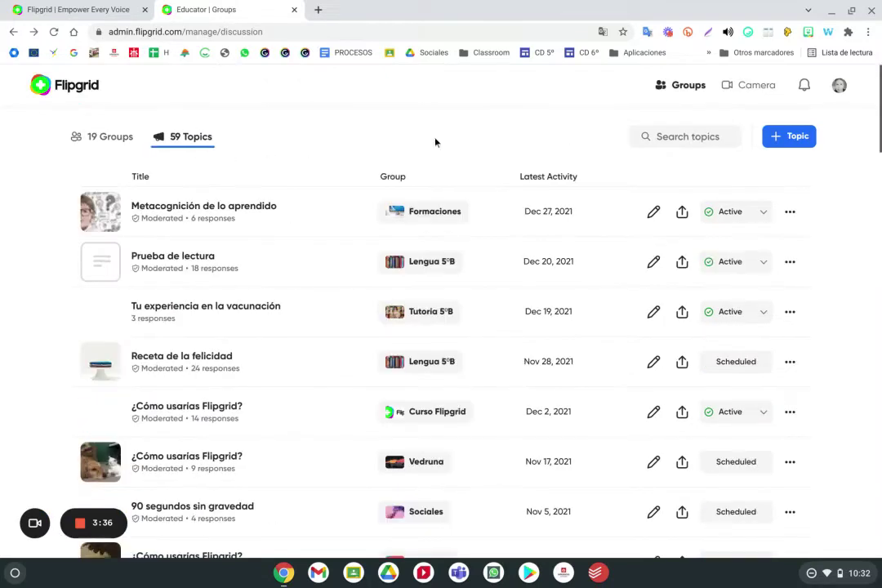
pyautogui.click(789, 136)
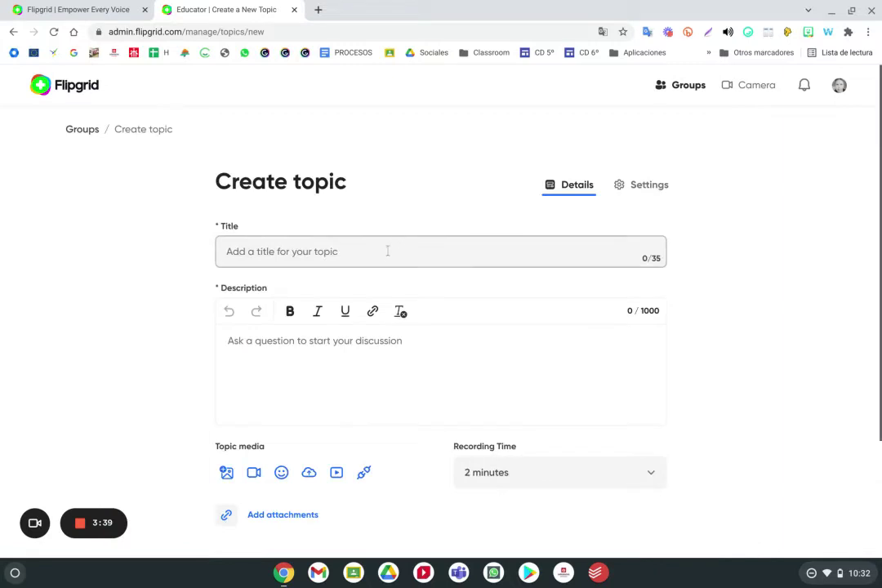
pyautogui.click(384, 254)
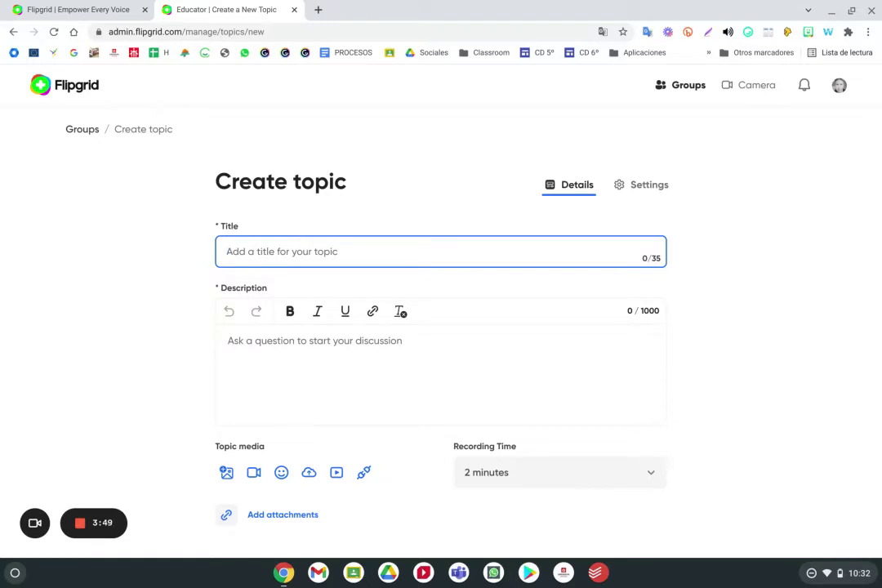
pyautogui.write('Prueba')
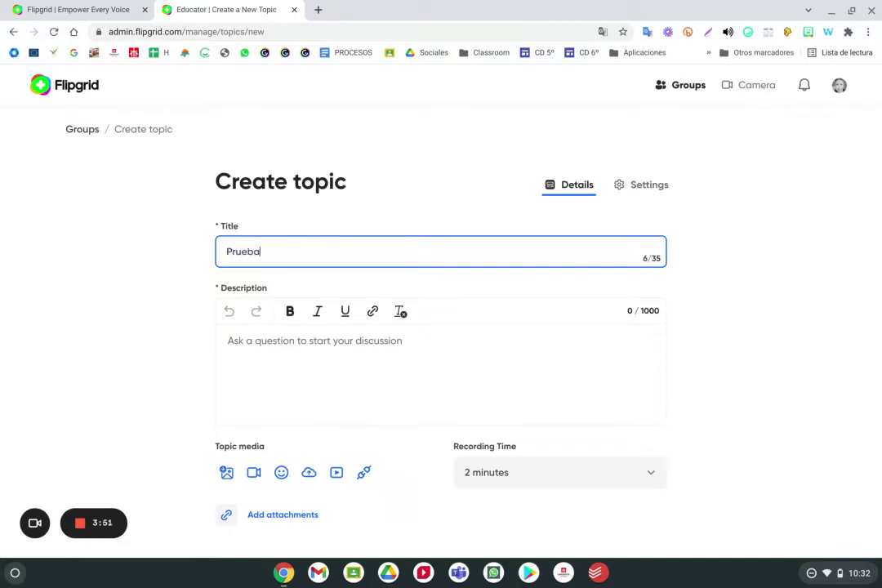
pyautogui.scroll(-2, 298, 335)
pyautogui.click(311, 312)
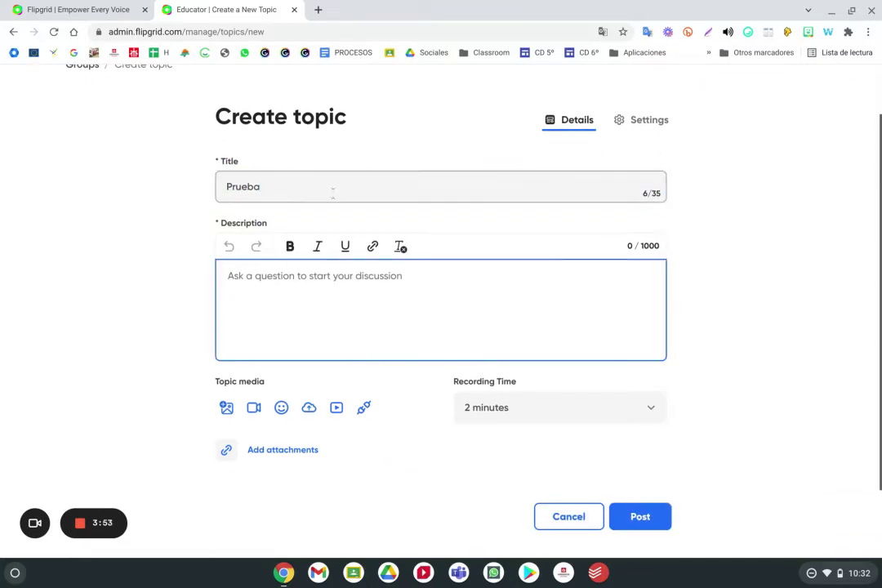
pyautogui.click(278, 185)
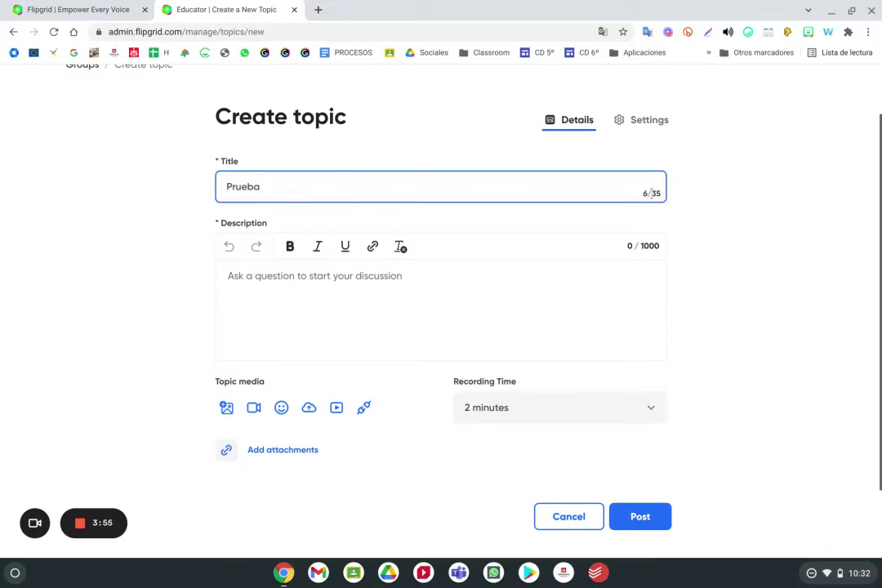
pyautogui.click(644, 245)
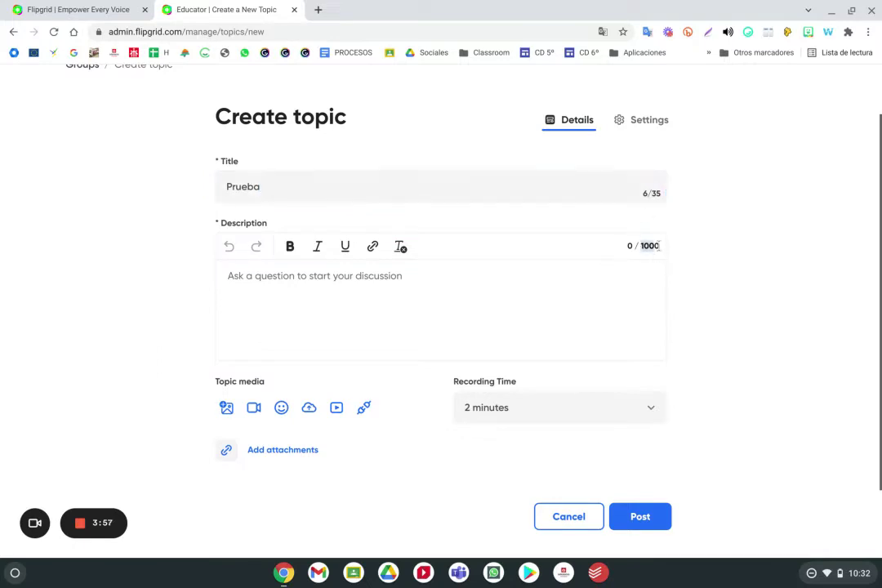
pyautogui.click(561, 302)
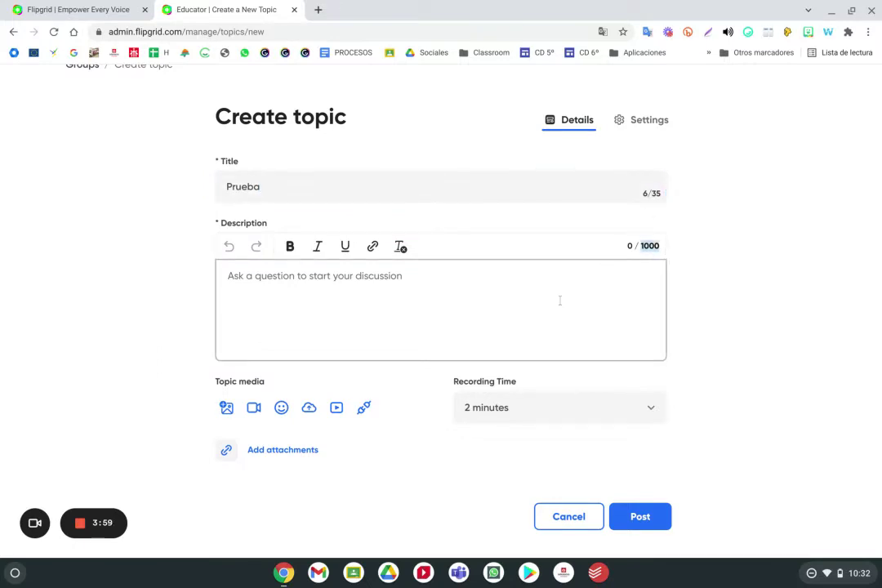
pyautogui.click(245, 375)
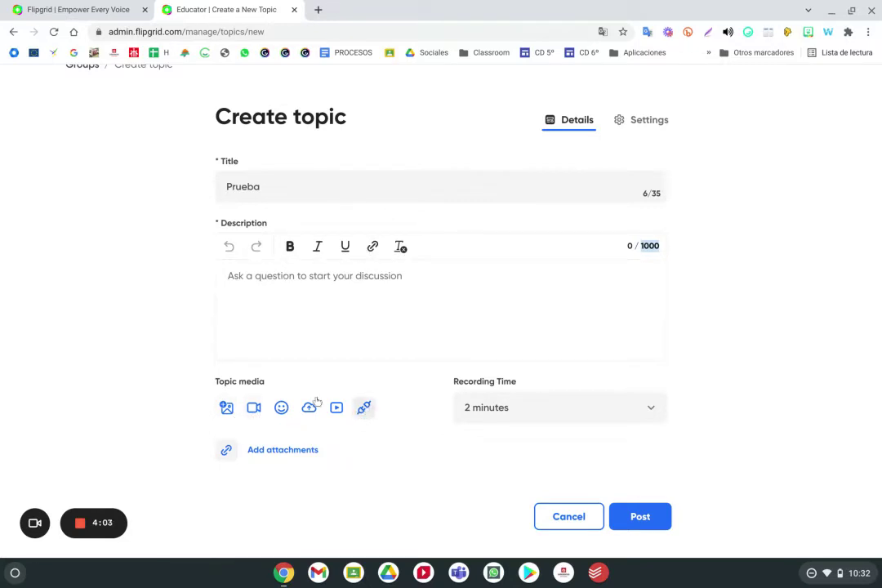
# Open the attachment link form and dismiss it without adding anything
pyautogui.click(263, 461)
pyautogui.click(402, 258)
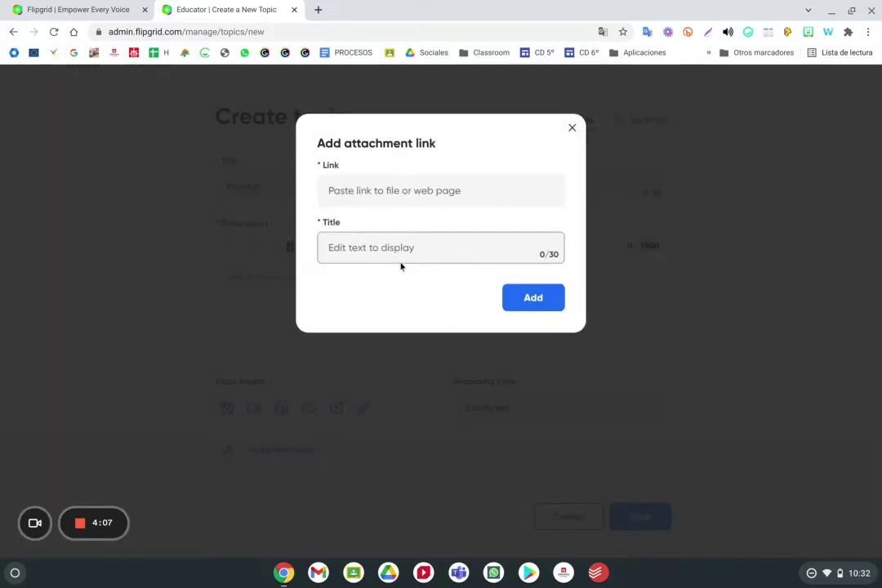
pyautogui.click(573, 129)
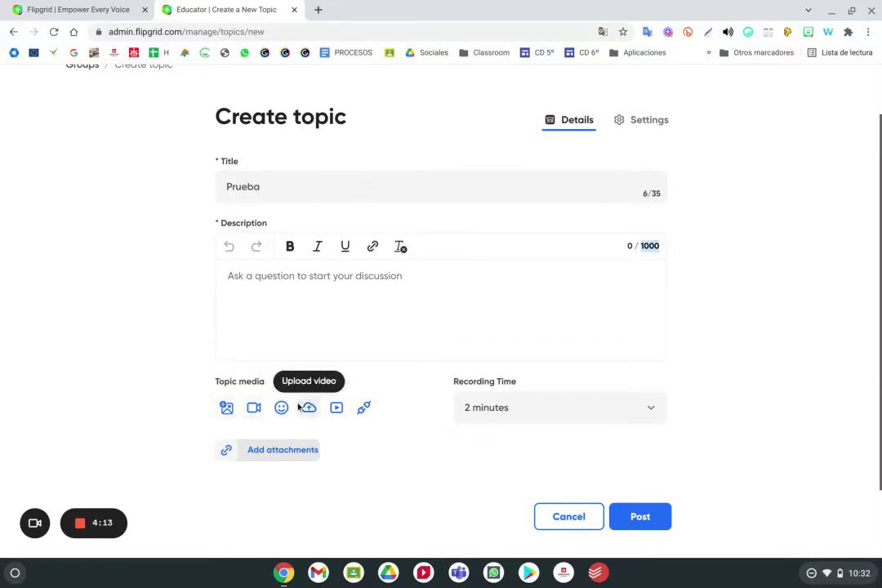
# Attach the first Giphy kitten GIF as the topic media
pyautogui.click(282, 408)
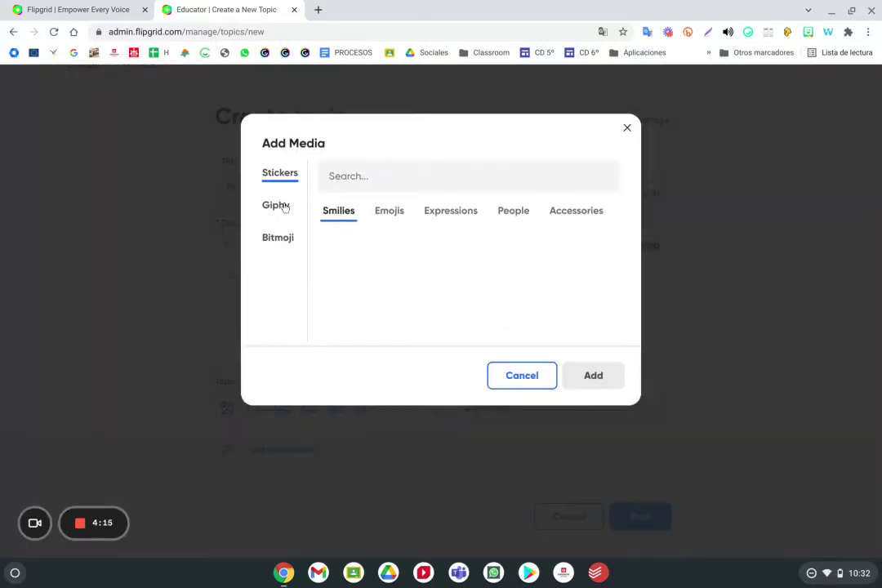
pyautogui.click(281, 206)
pyautogui.click(368, 244)
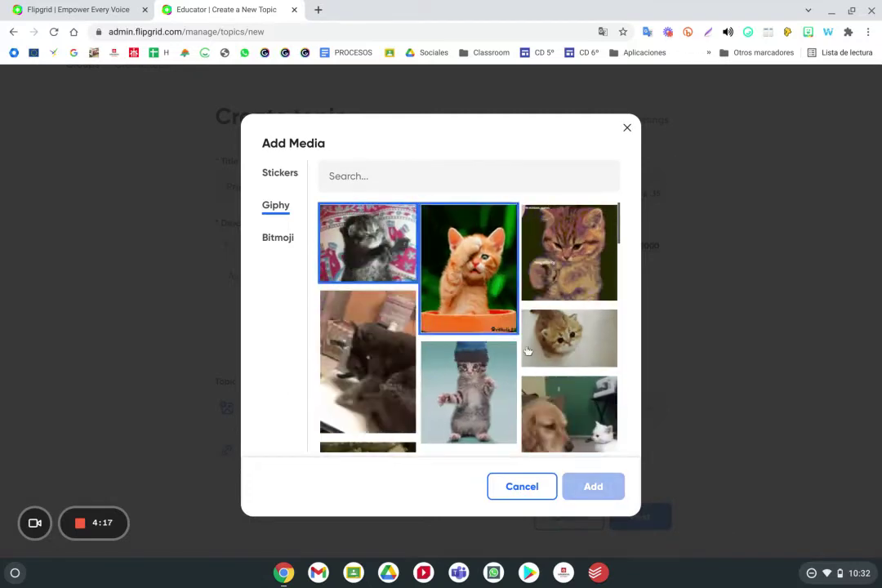
pyautogui.click(584, 486)
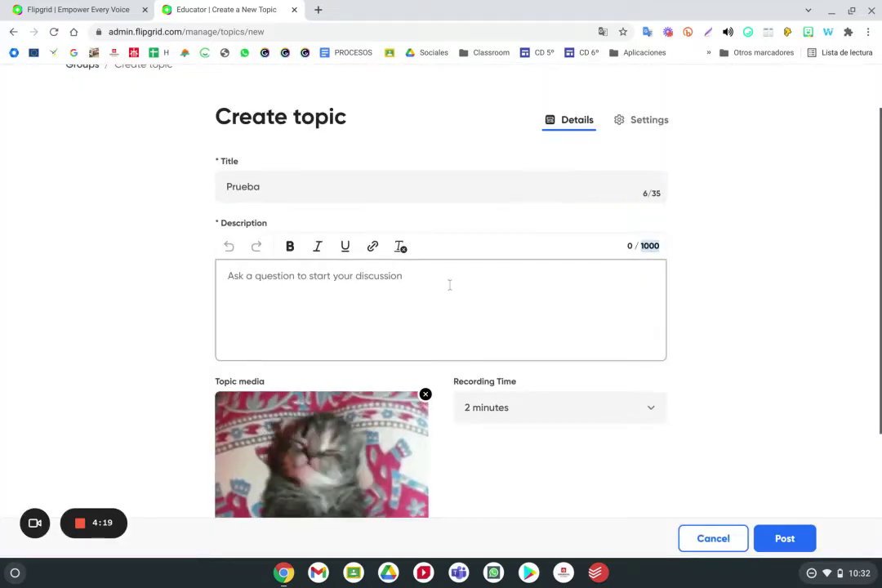
pyautogui.scroll(-3, 380, 292)
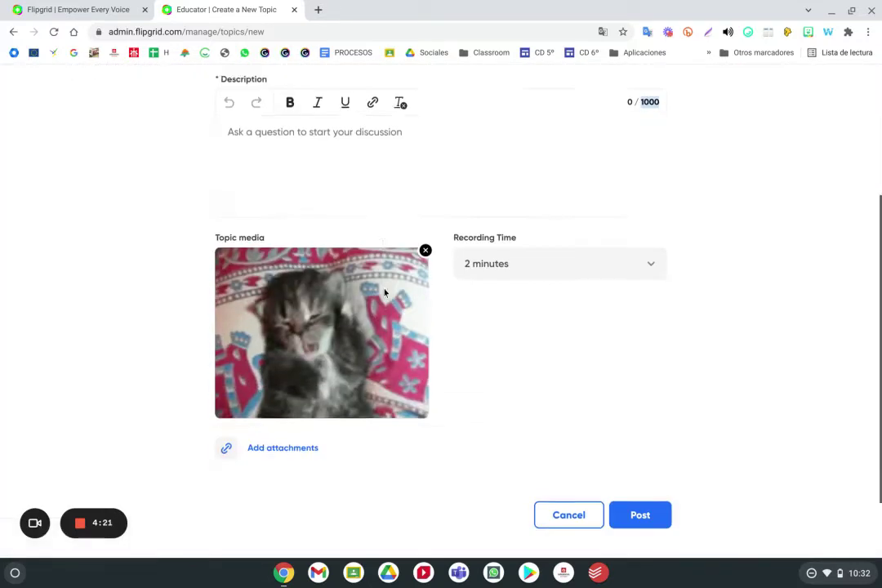
pyautogui.scroll(4, 384, 290)
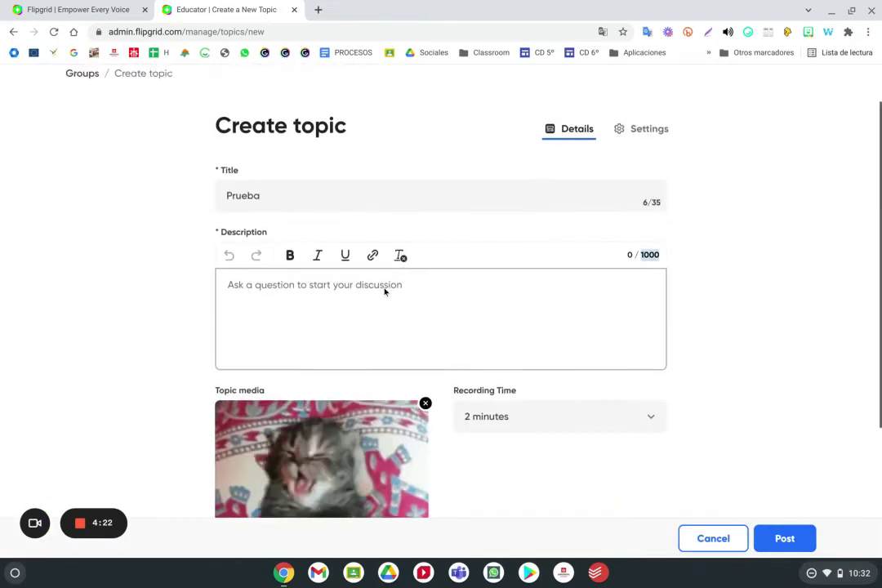
# Set the Prueba topic's recording time to 1 minute 30 seconds
pyautogui.click(493, 418)
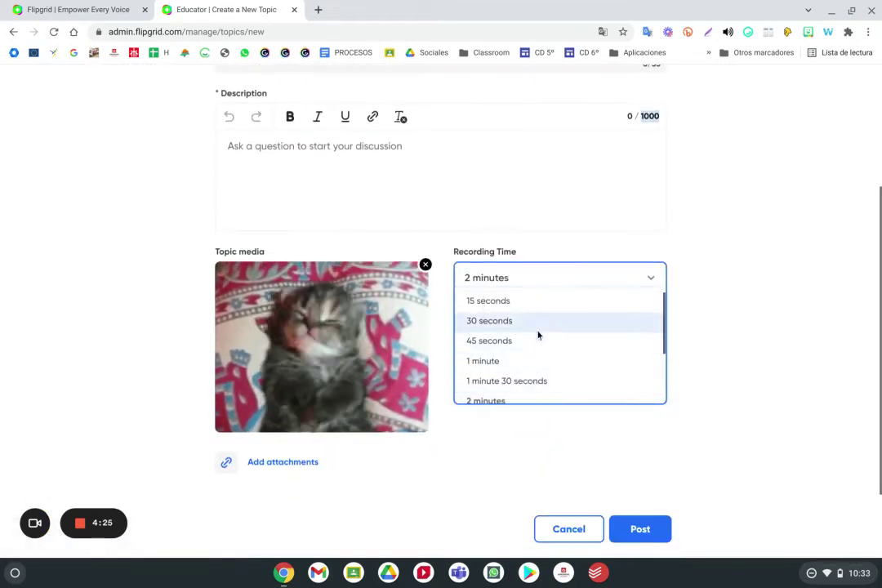
pyautogui.scroll(-2, 537, 335)
pyautogui.scroll(2, 538, 331)
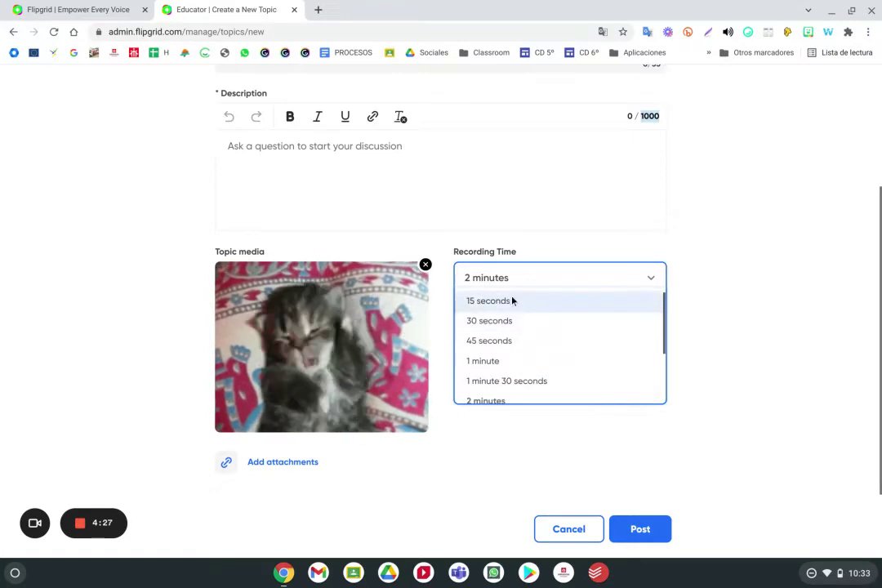
pyautogui.scroll(-3, 512, 300)
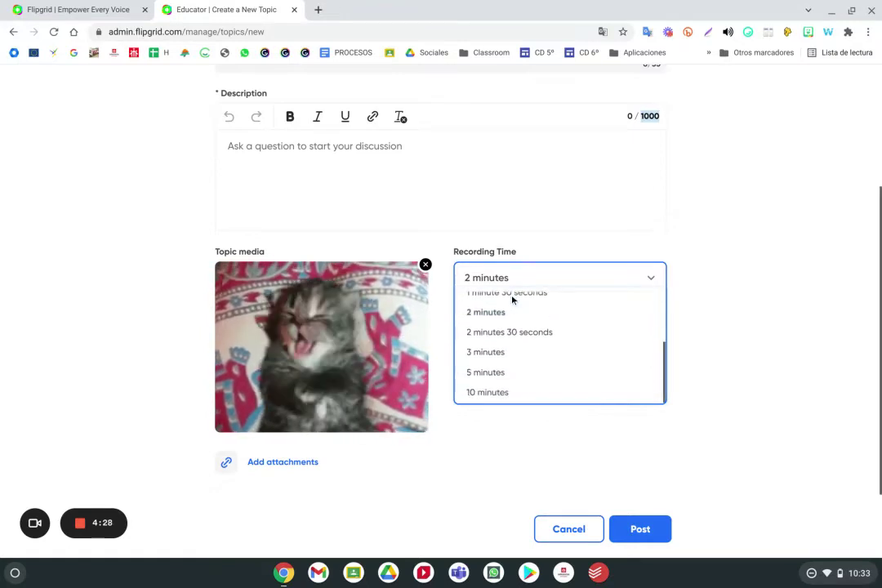
pyautogui.scroll(2, 520, 387)
pyautogui.scroll(-1, 518, 386)
pyautogui.click(518, 366)
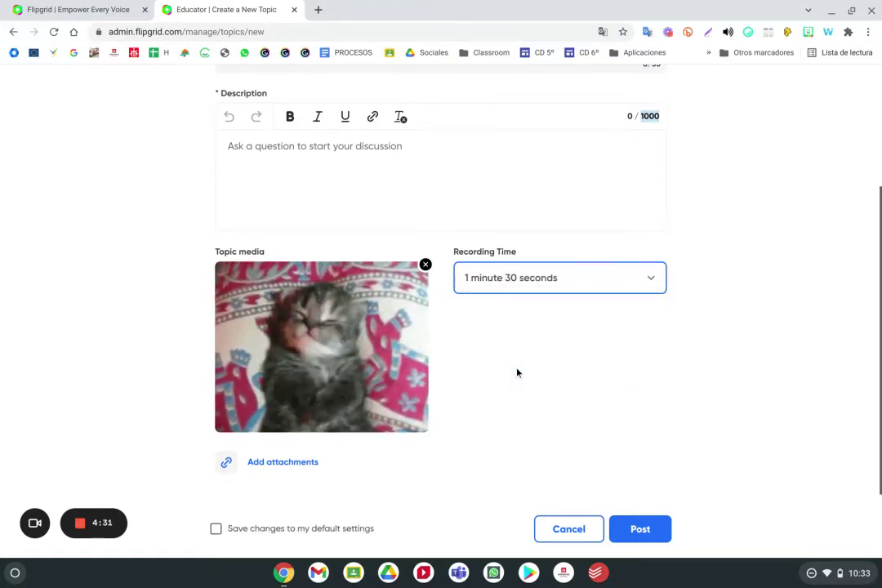
pyautogui.scroll(-2, 551, 351)
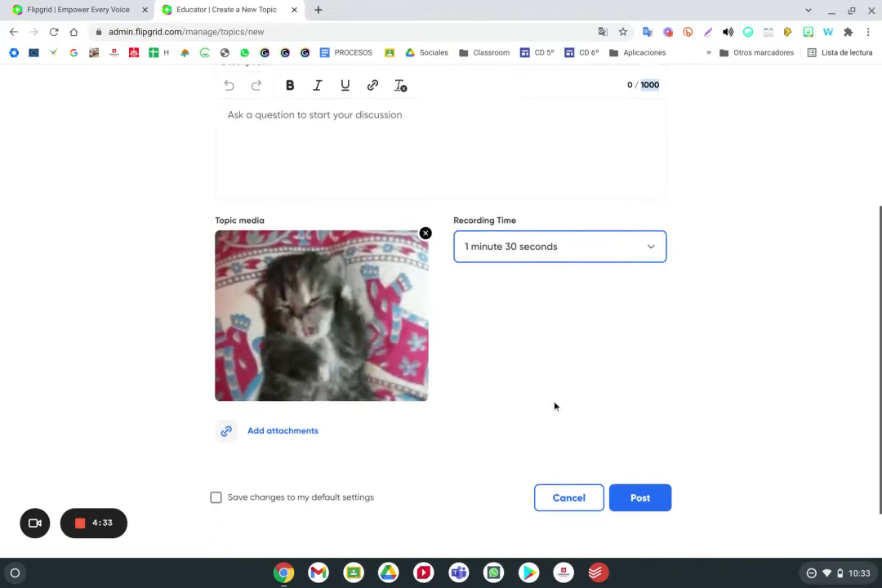
pyautogui.scroll(6, 559, 404)
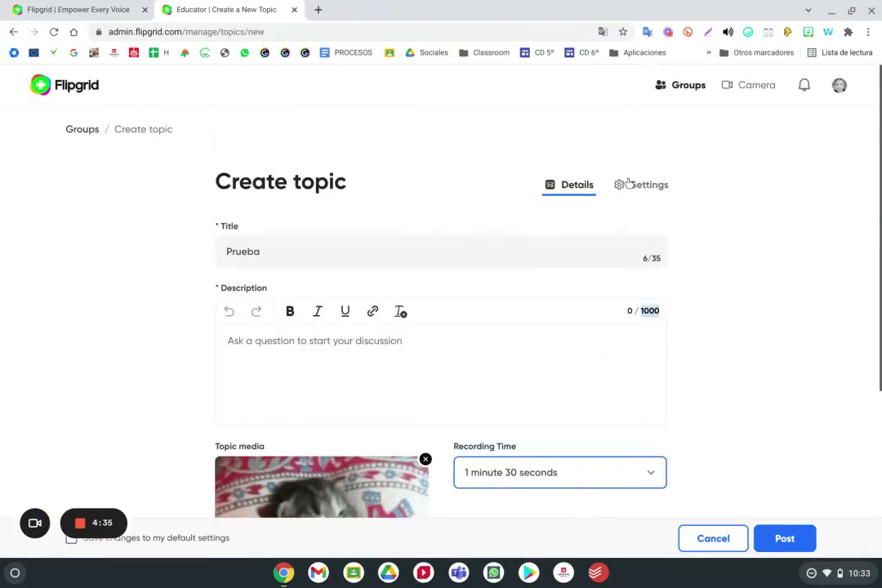
# Open the topic settings and check the Active status and scheduled end date
pyautogui.click(658, 189)
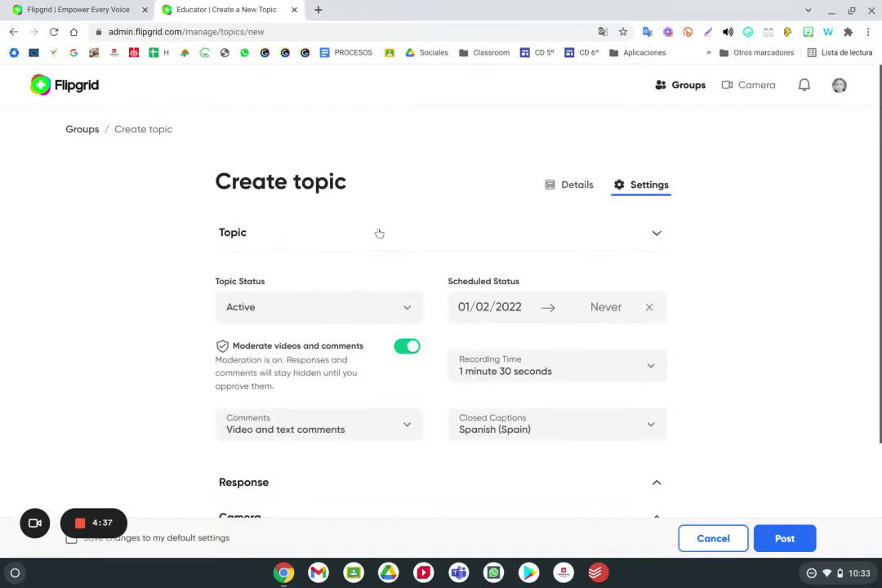
pyautogui.click(325, 307)
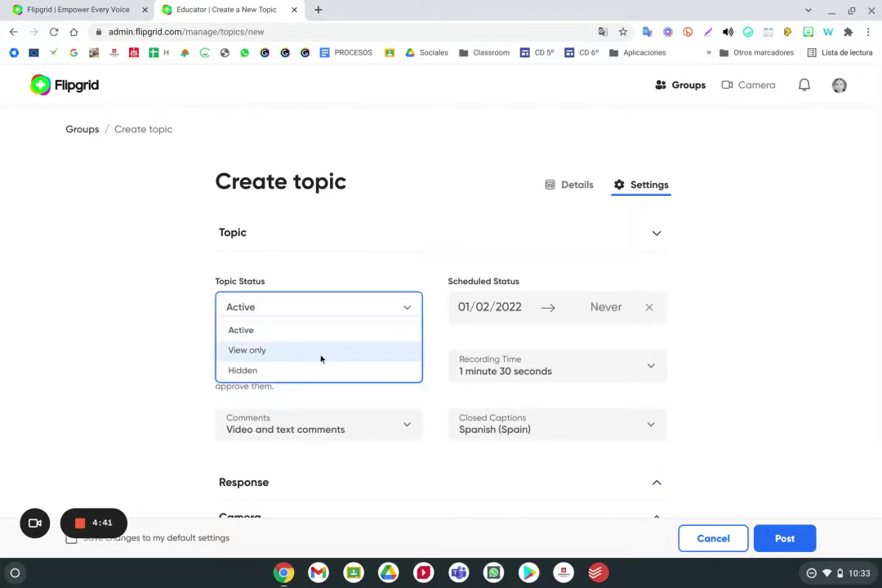
pyautogui.click(601, 308)
pyautogui.click(686, 314)
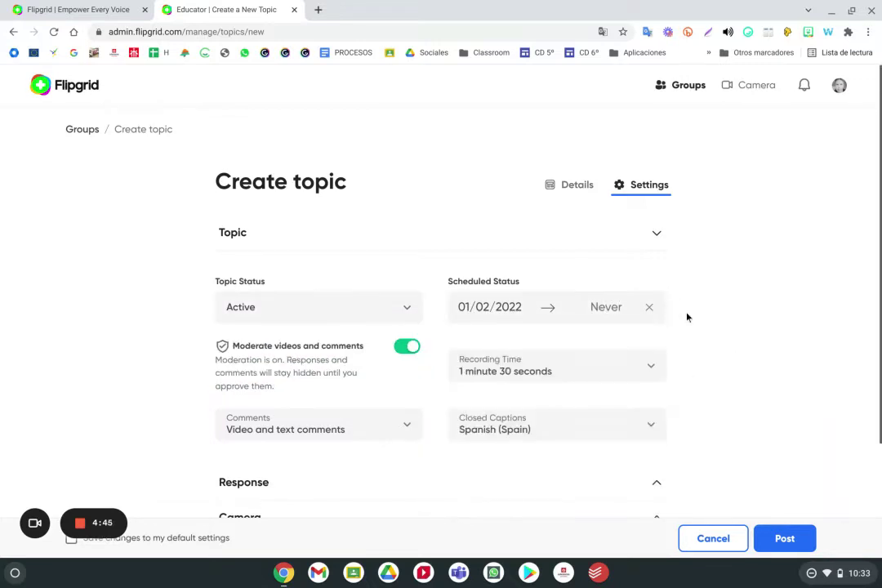
pyautogui.scroll(-1, 693, 311)
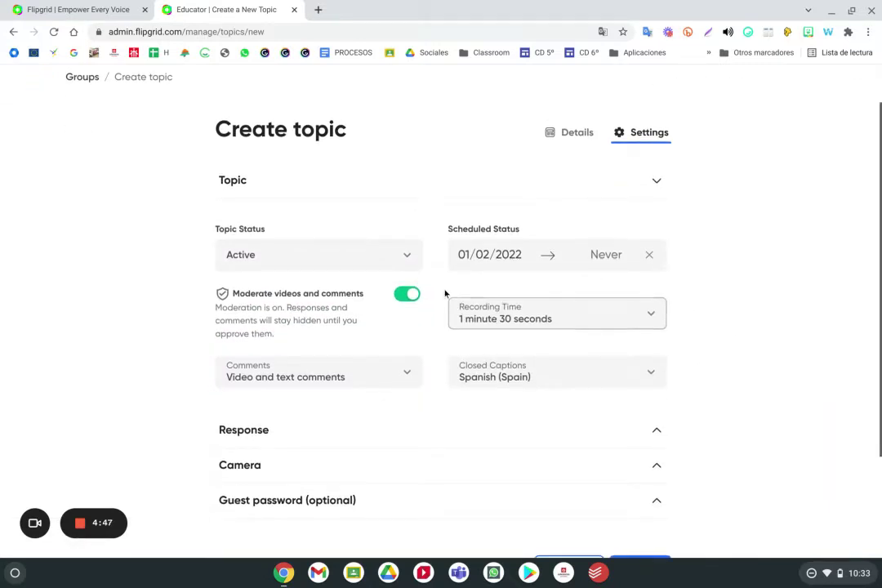
# Turn moderation of videos and comments off and review the comment type options
pyautogui.click(406, 297)
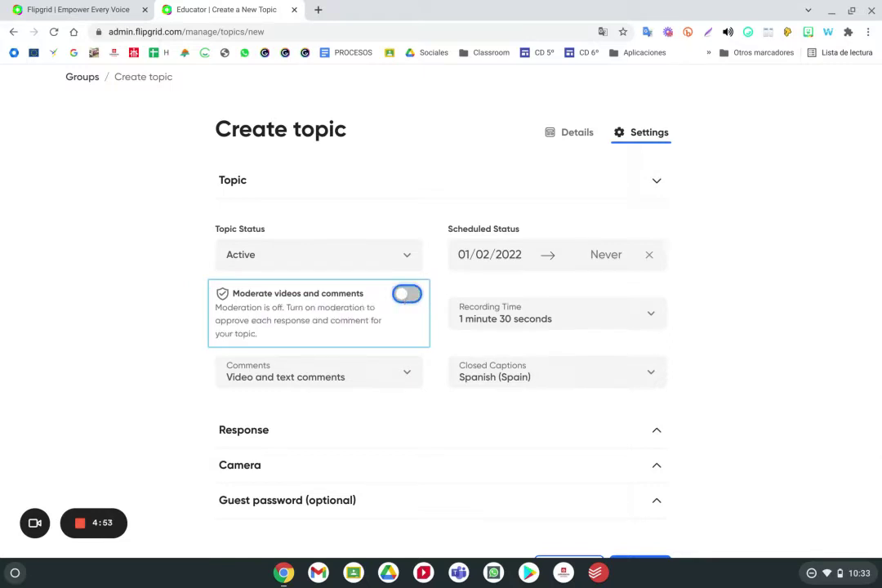
pyautogui.click(407, 295)
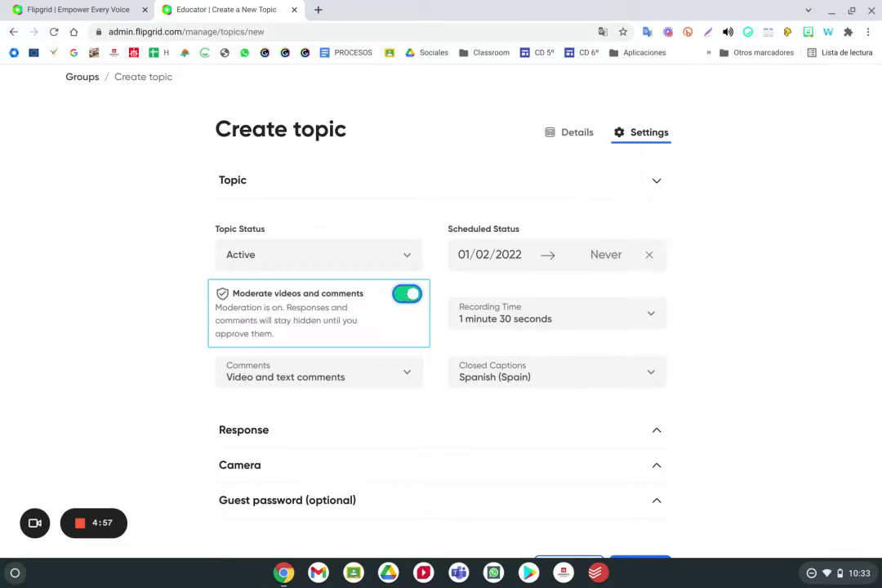
pyautogui.click(408, 296)
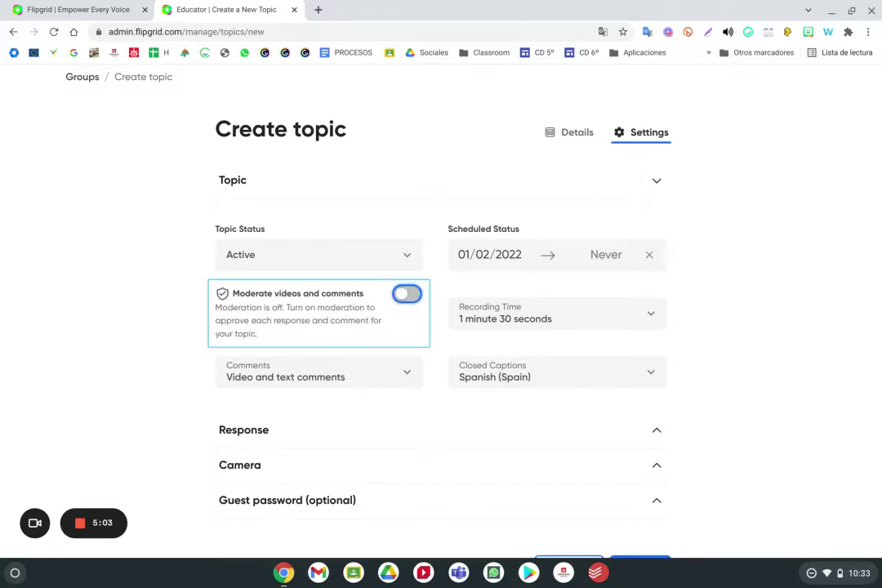
pyautogui.scroll(-1, 406, 294)
pyautogui.click(407, 320)
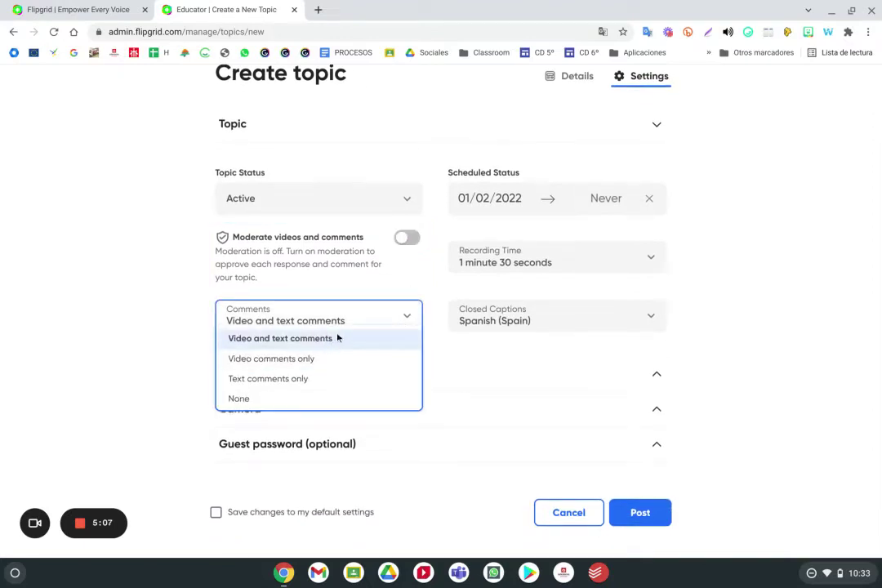
# Set the Prueba topic's comments to None and expand the Response and Camera options
pyautogui.scroll(1, 325, 351)
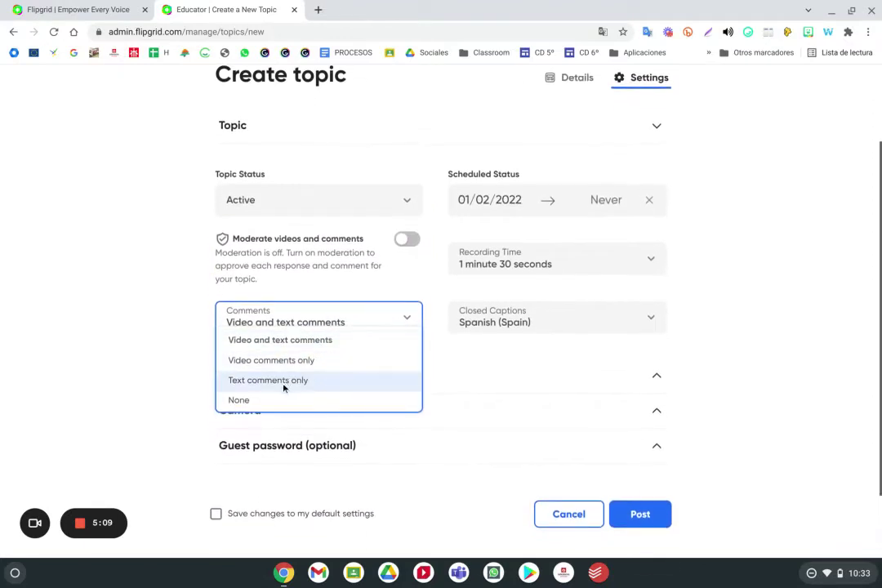
pyautogui.click(249, 401)
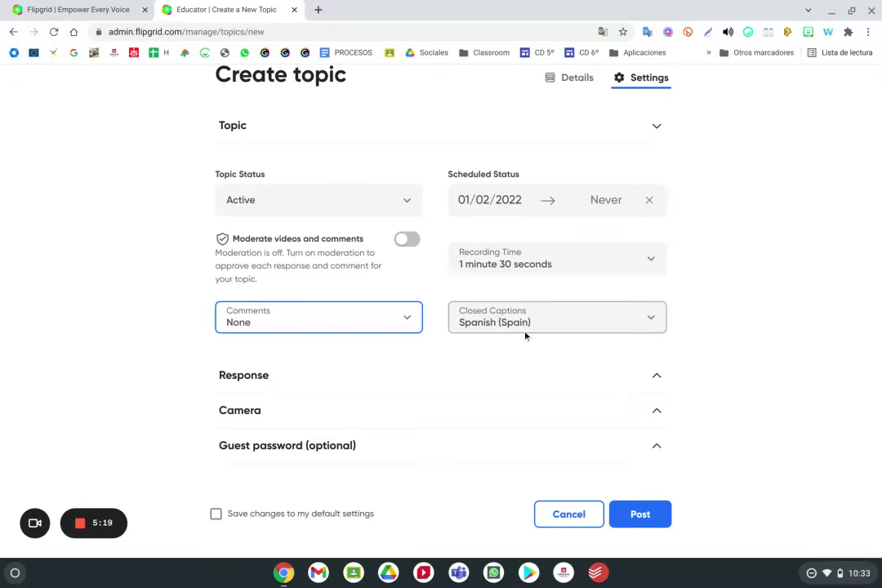
pyautogui.scroll(-2, 535, 327)
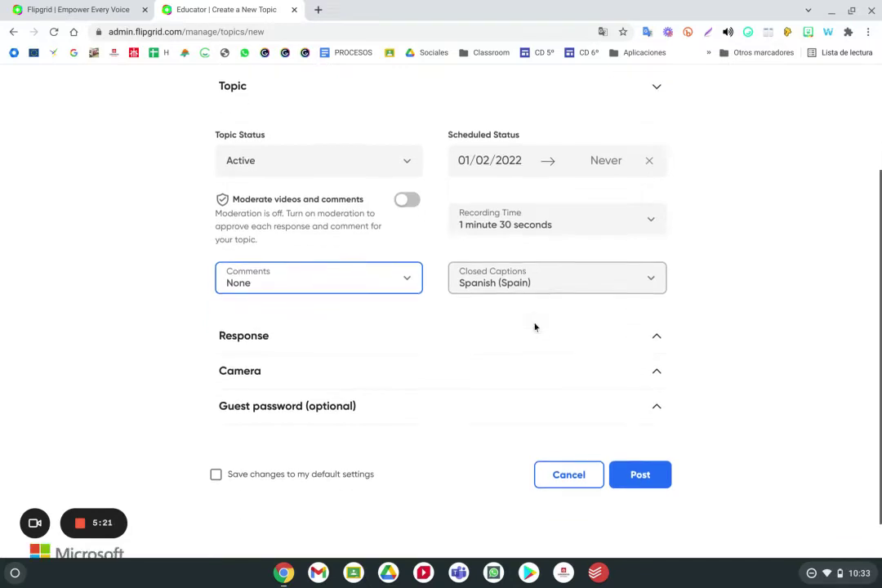
pyautogui.click(482, 313)
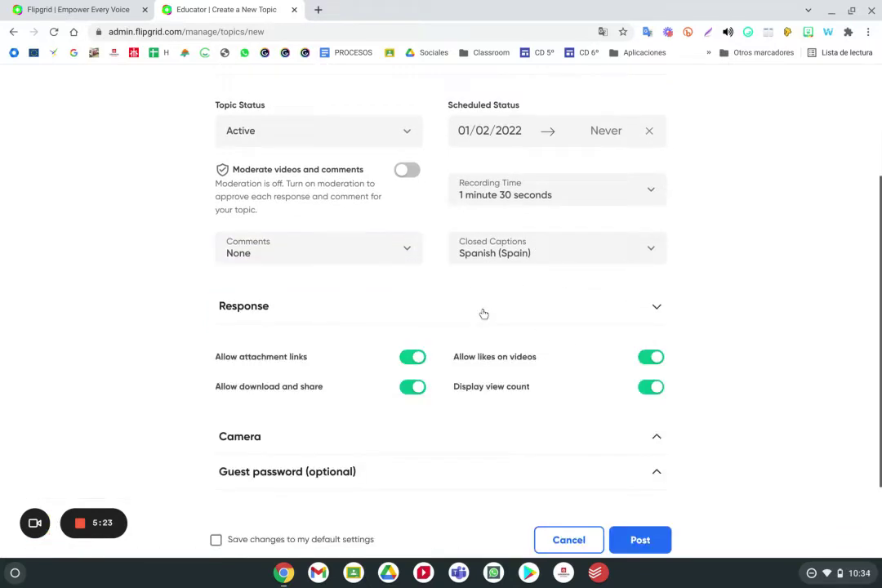
pyautogui.scroll(-1, 482, 313)
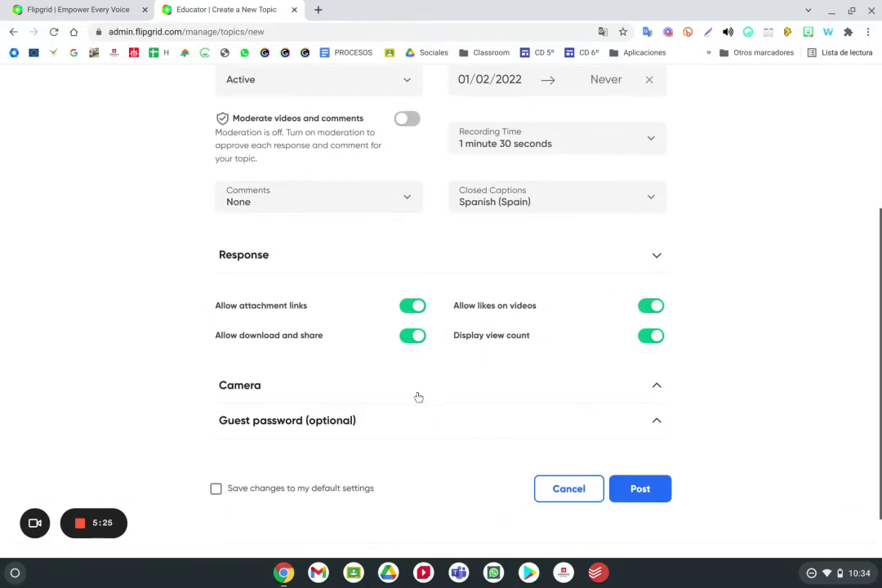
pyautogui.click(418, 397)
pyautogui.scroll(-2, 420, 390)
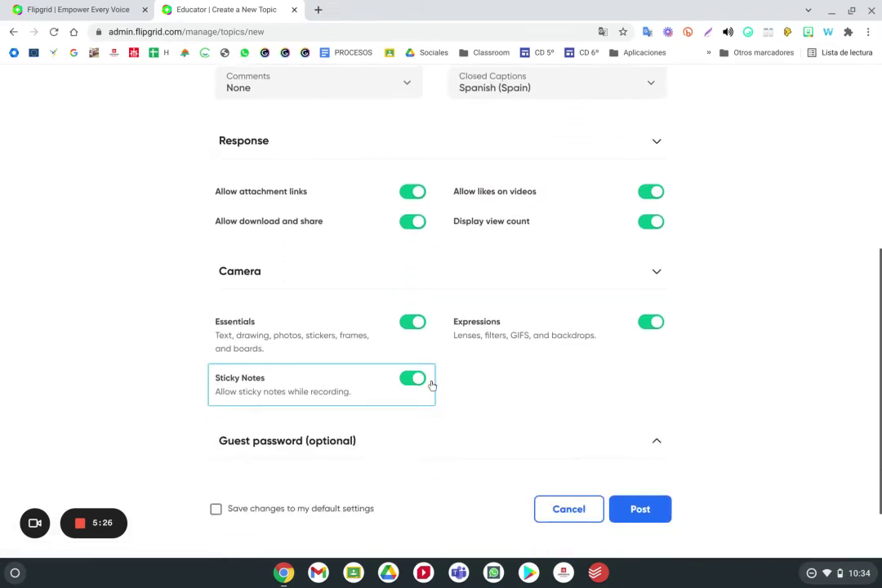
# Toggle Guest password on and back off, then attempt posting, which fails for missing prompt
pyautogui.click(413, 446)
pyautogui.scroll(-2, 417, 439)
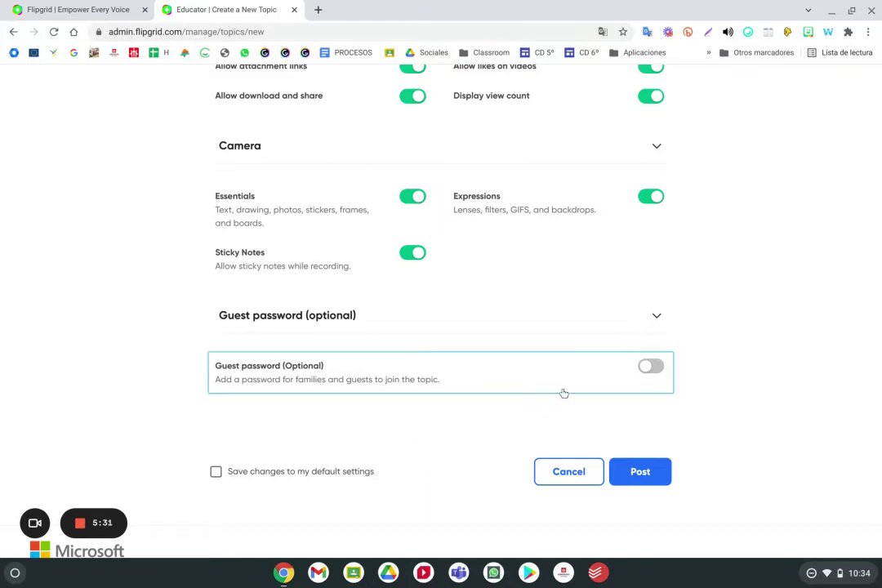
pyautogui.click(657, 370)
pyautogui.click(371, 412)
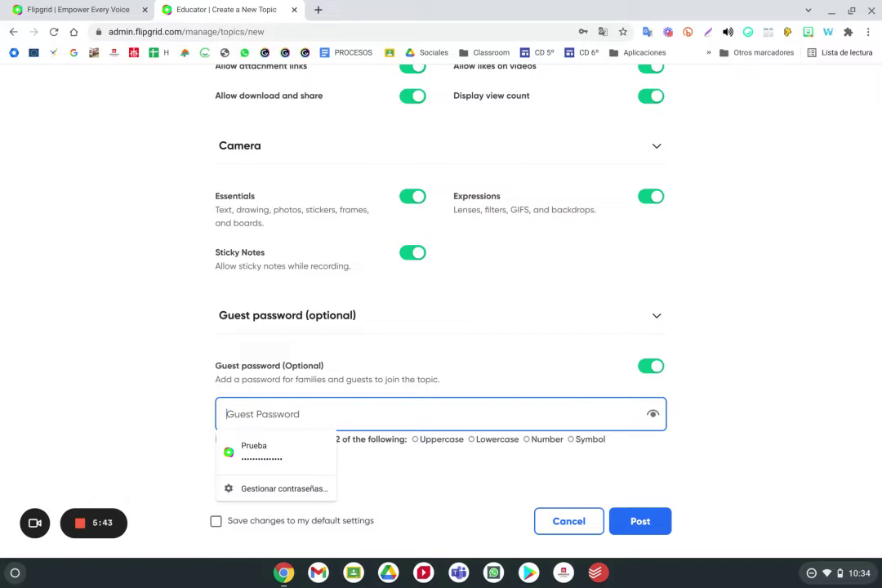
pyautogui.click(651, 366)
pyautogui.click(622, 472)
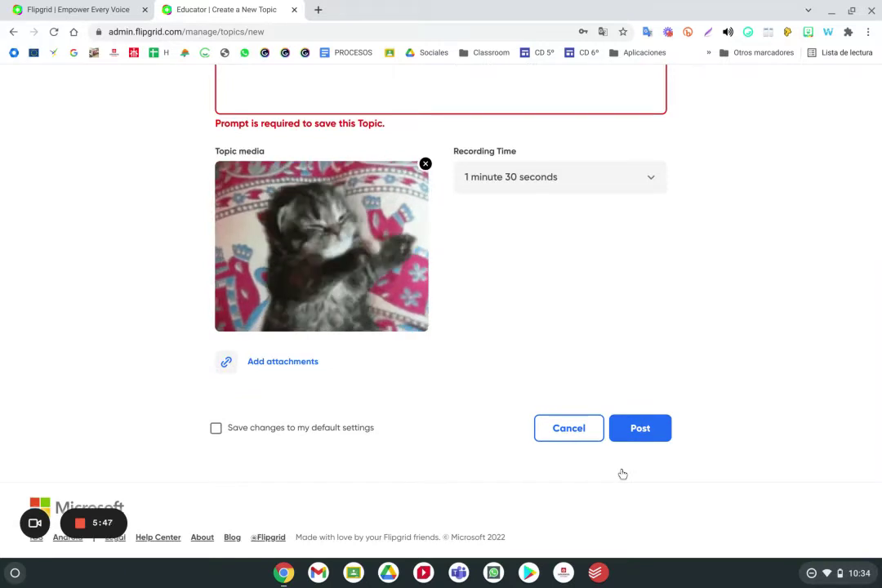
# Copy the title 'Prueba' into the empty topic description
pyautogui.scroll(2, 555, 380)
pyautogui.doubleClick(297, 121)
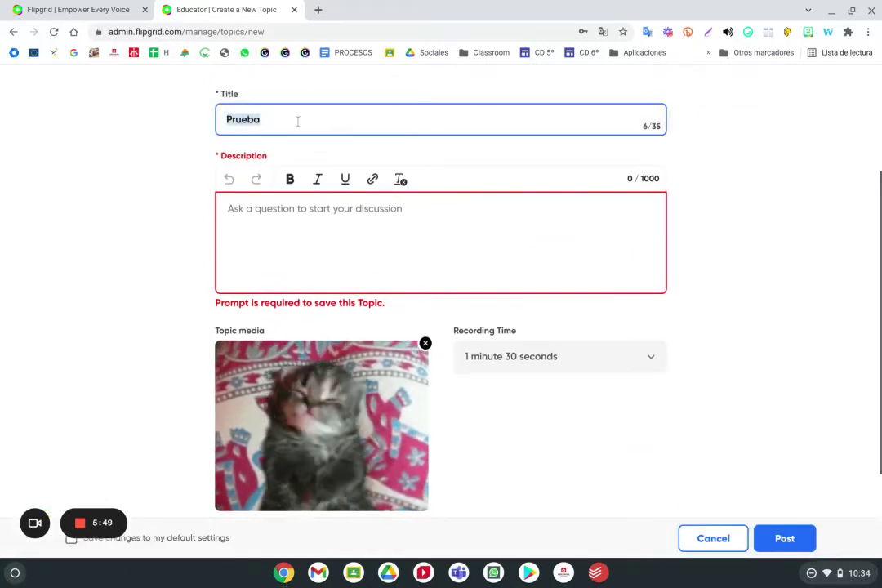
pyautogui.hotkey('ctrl', 'c')
pyautogui.click(294, 214)
pyautogui.hotkey('ctrl', 'v')
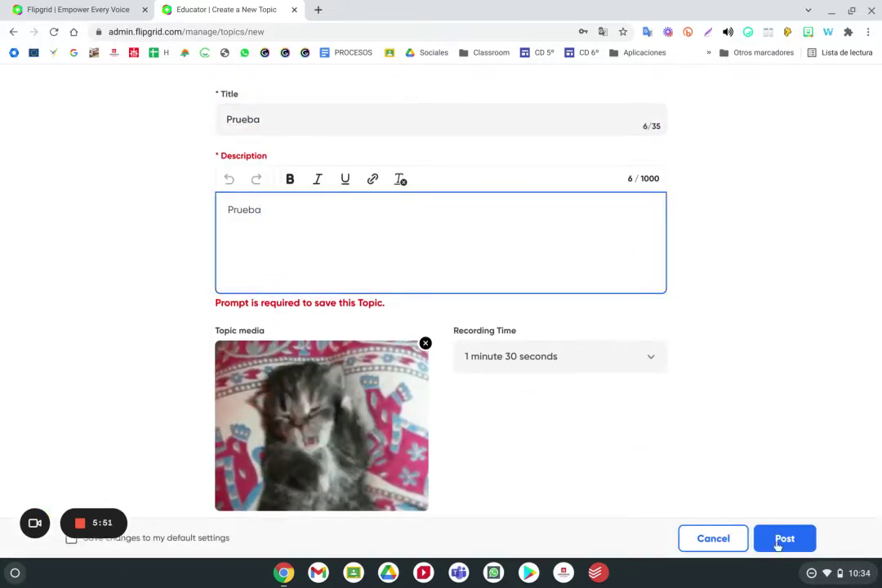
# Post the Prueba topic to the Salesianos group
pyautogui.click(783, 542)
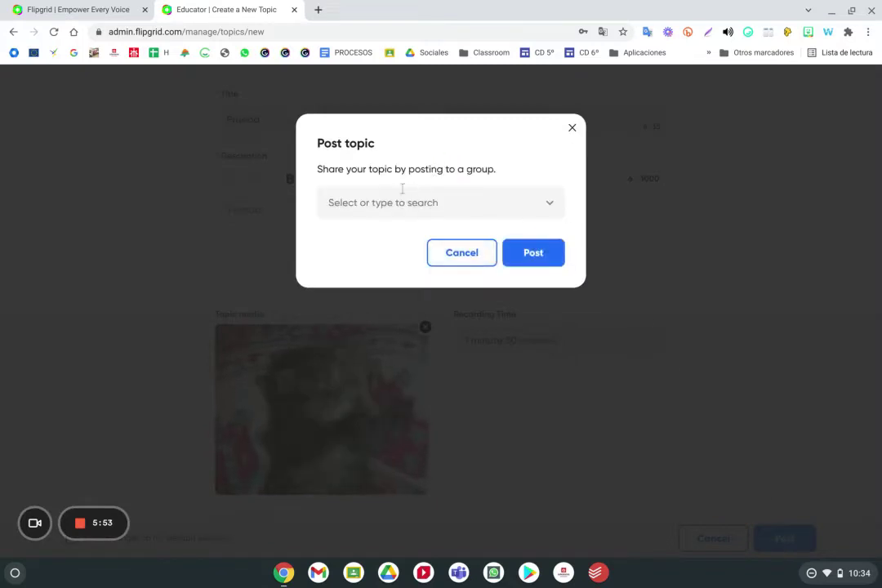
pyautogui.click(392, 202)
pyautogui.scroll(-1, 389, 277)
pyautogui.scroll(-8, 389, 278)
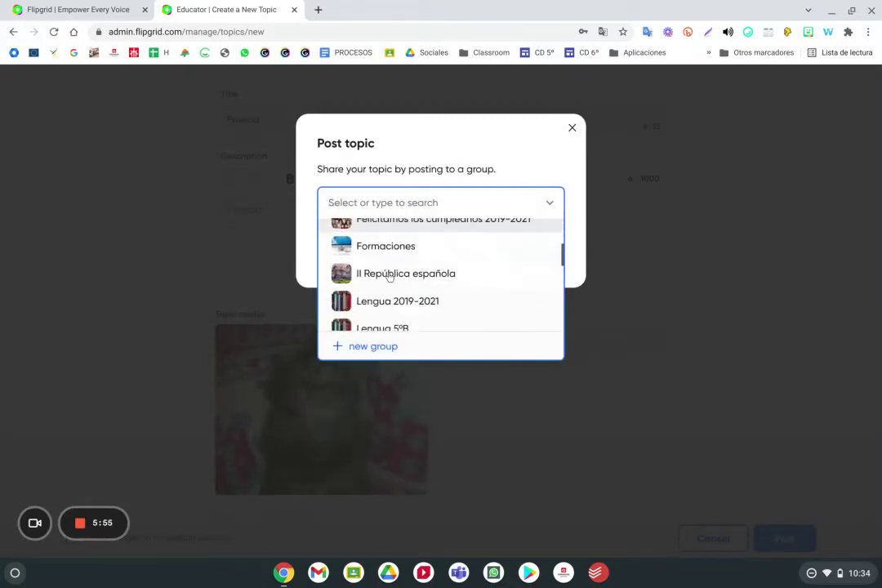
pyautogui.scroll(2, 389, 278)
pyautogui.scroll(3, 390, 278)
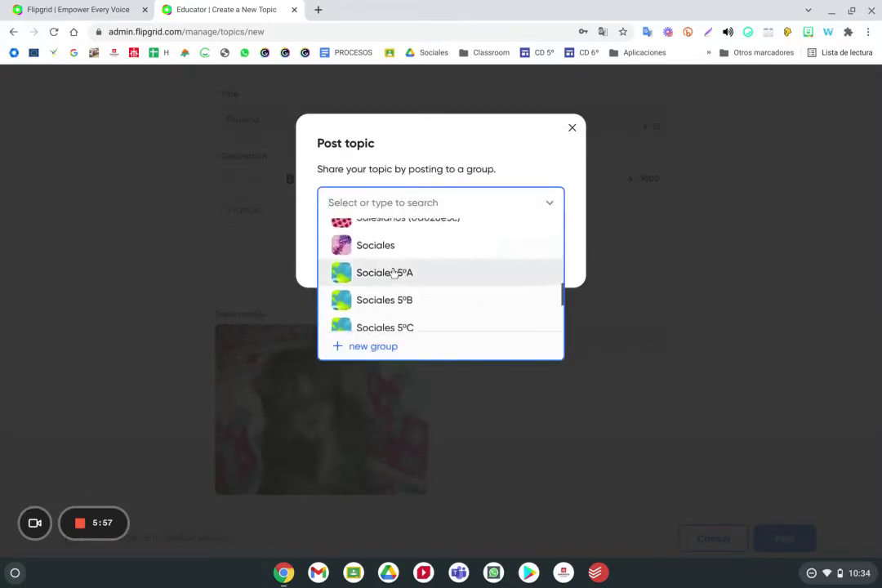
pyautogui.click(397, 278)
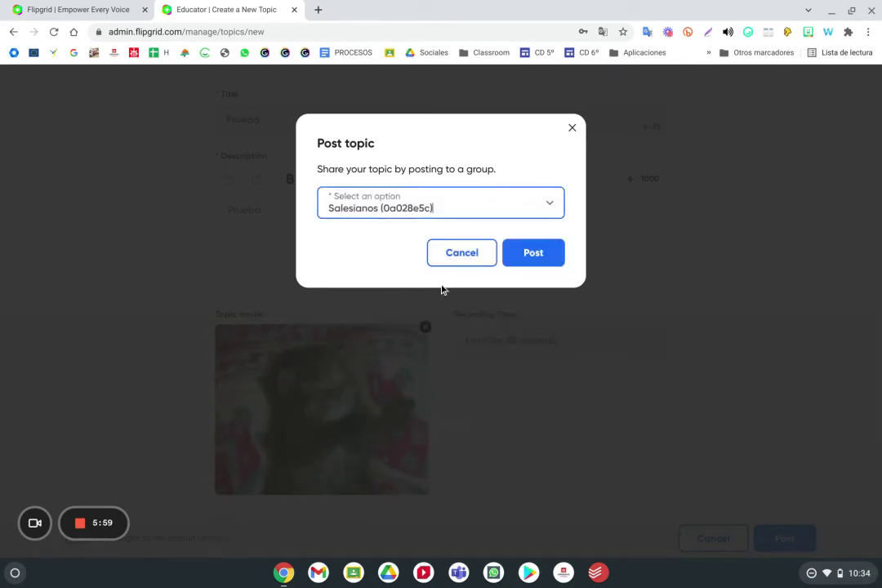
pyautogui.click(541, 259)
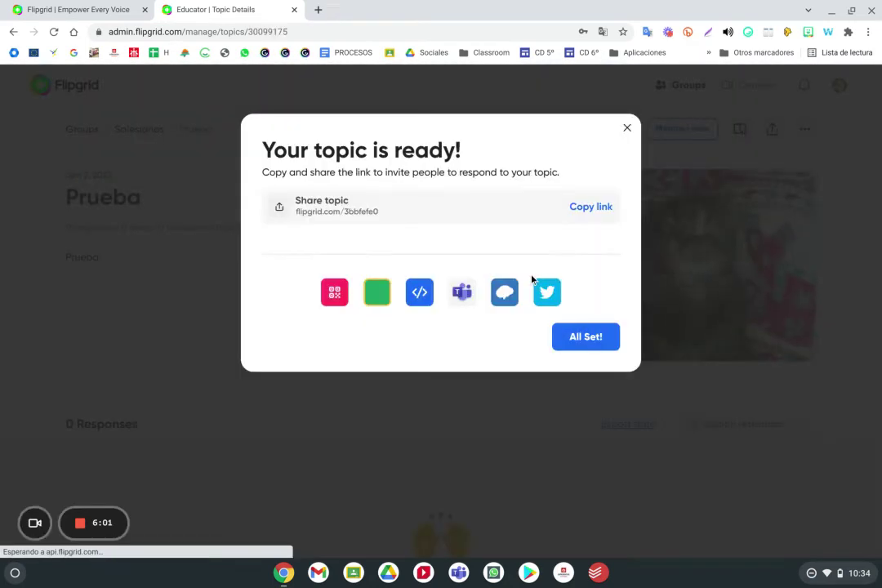
# Copy the Prueba topic's share link and close the 'Your topic is ready!' dialog
pyautogui.click(587, 211)
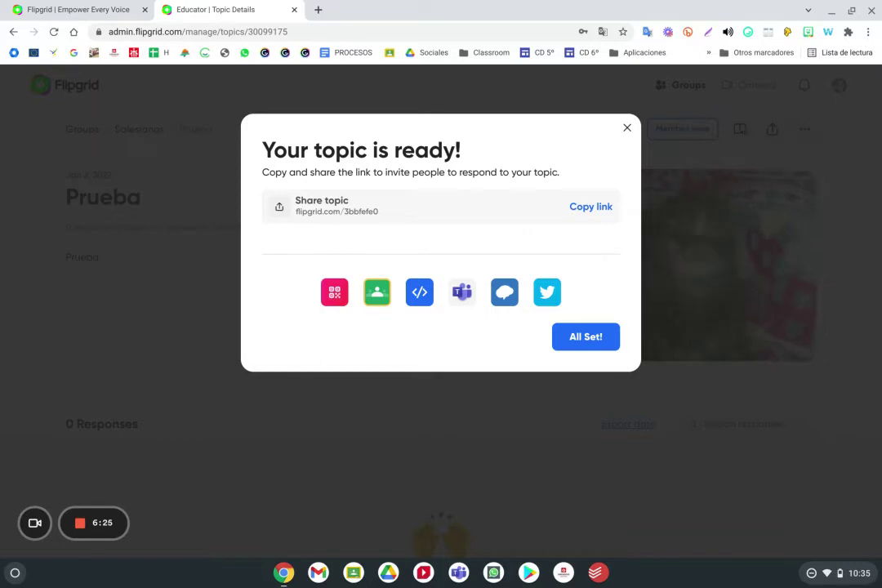
pyautogui.click(628, 128)
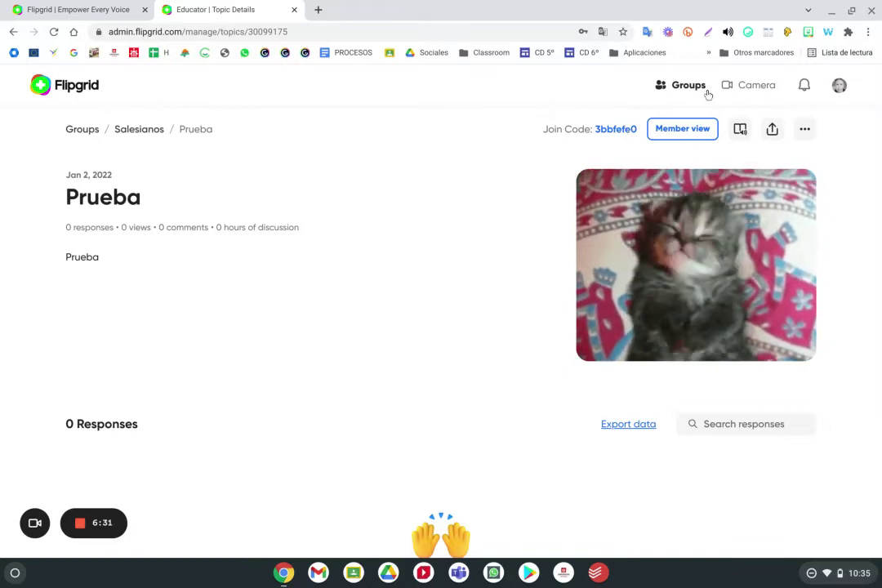
# Return to the Groups/Topics list and look over the 60 topics, Prueba at top
pyautogui.click(74, 129)
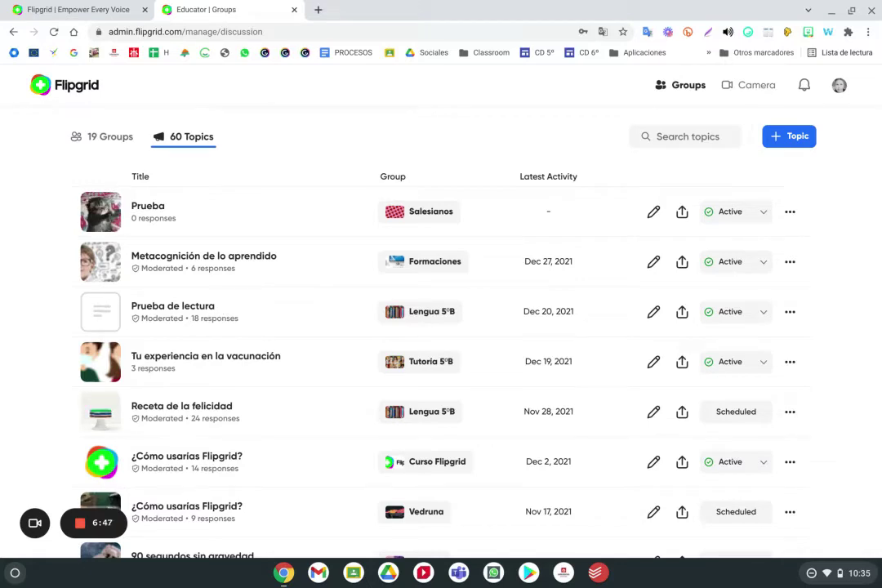
pyautogui.scroll(-2, 264, 331)
pyautogui.scroll(2, 264, 330)
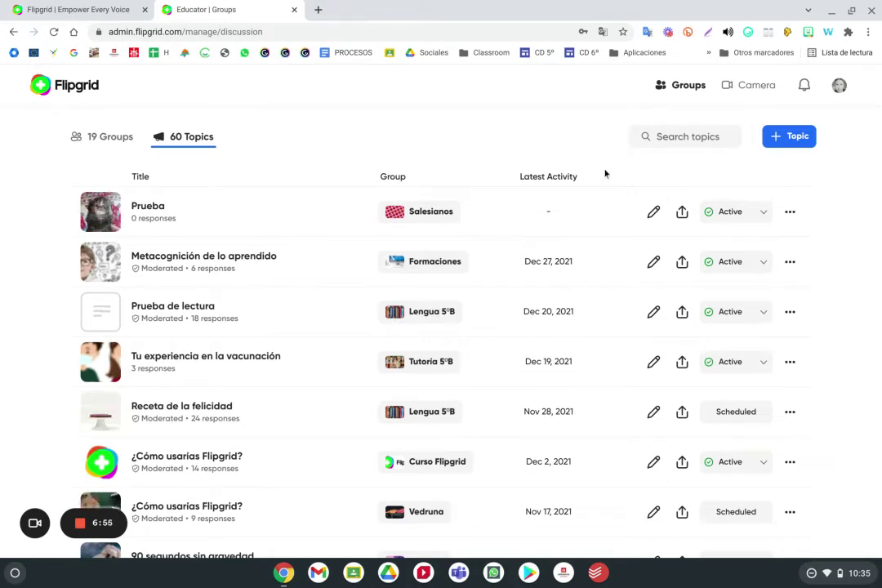
# Open the camera, toggle Mirror video on then off, and show the Effects list
pyautogui.click(738, 93)
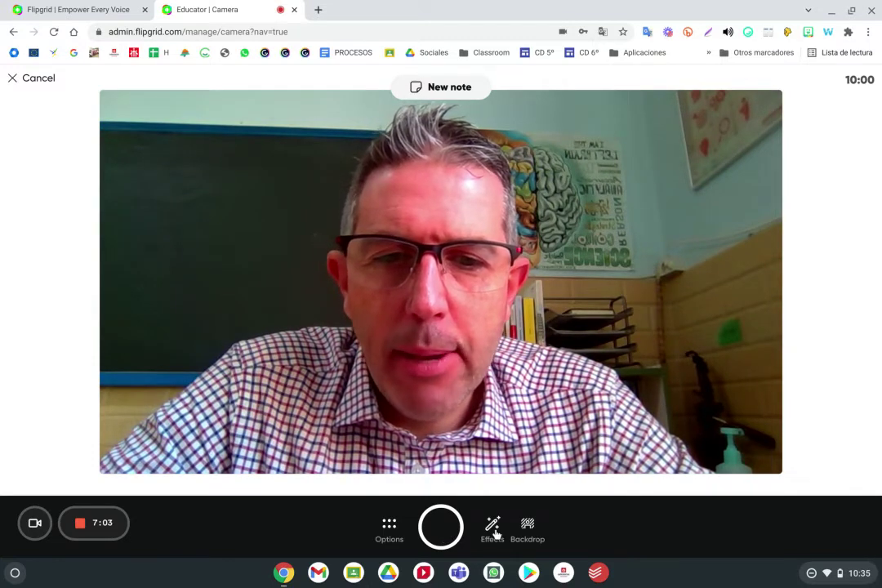
pyautogui.click(389, 527)
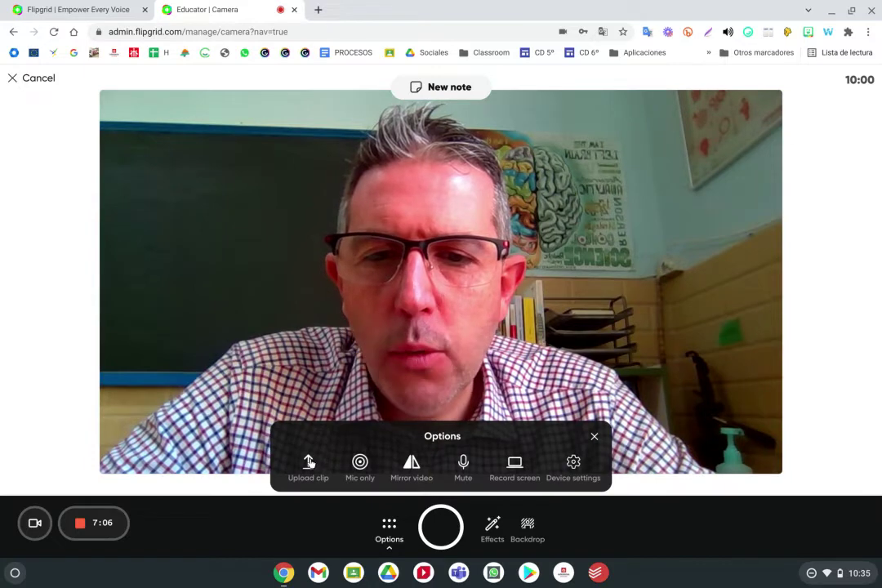
pyautogui.click(414, 466)
pyautogui.click(411, 464)
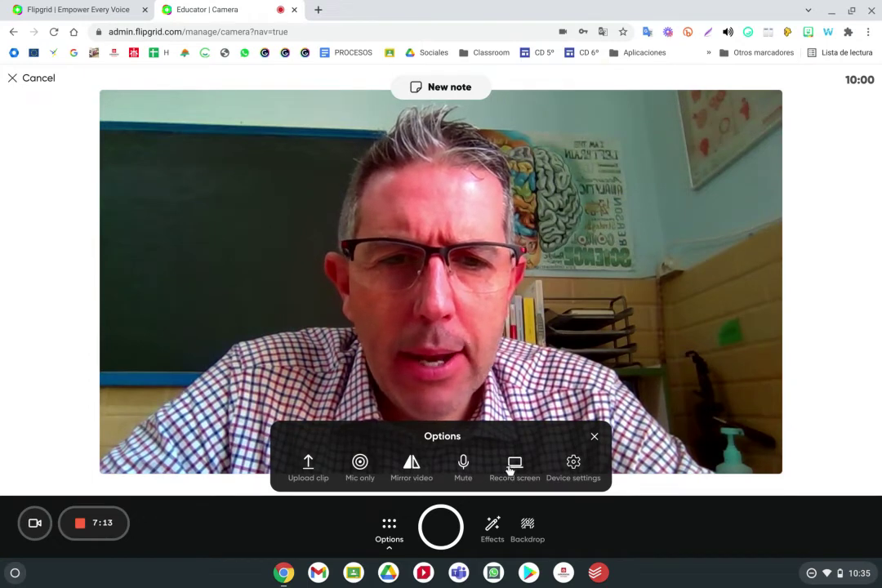
pyautogui.click(490, 524)
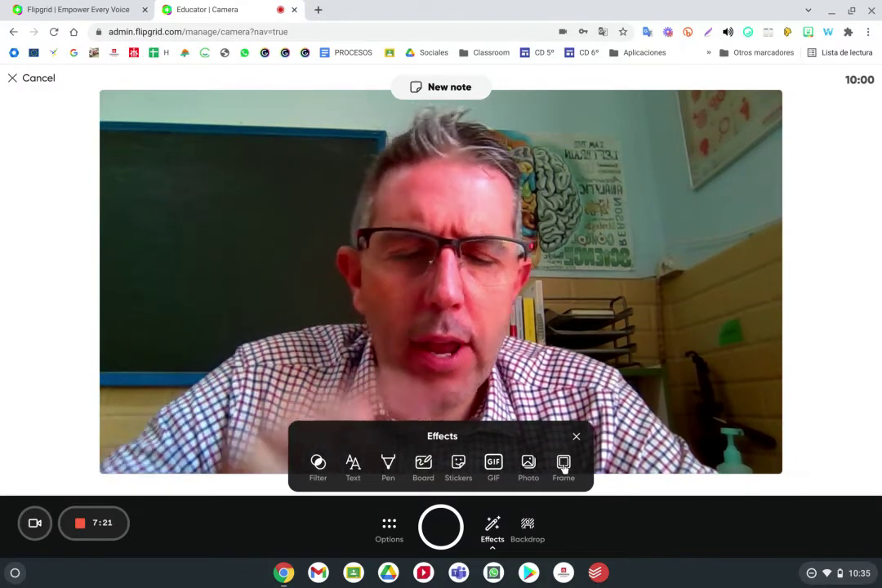
# Preview the dark blocky space backdrop, then remove it and close the backdrop panel
pyautogui.click(528, 526)
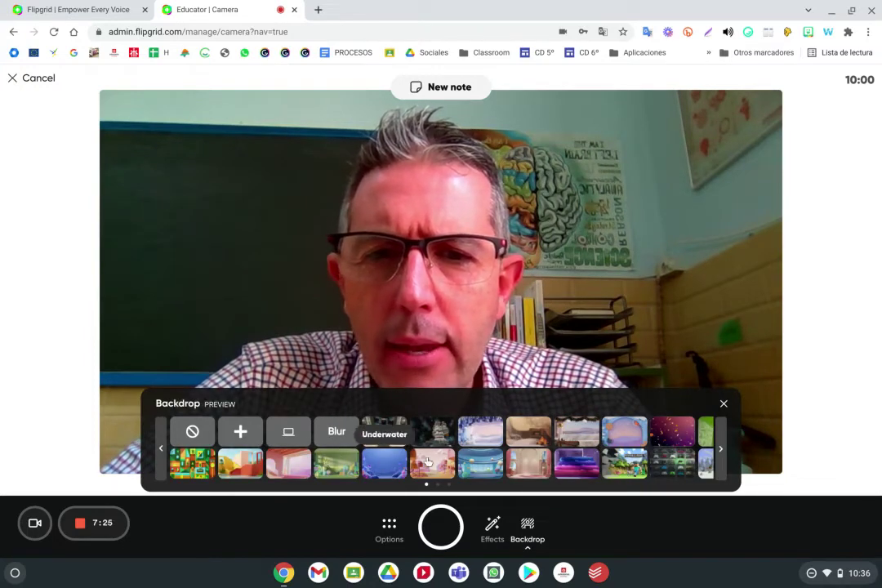
pyautogui.click(411, 441)
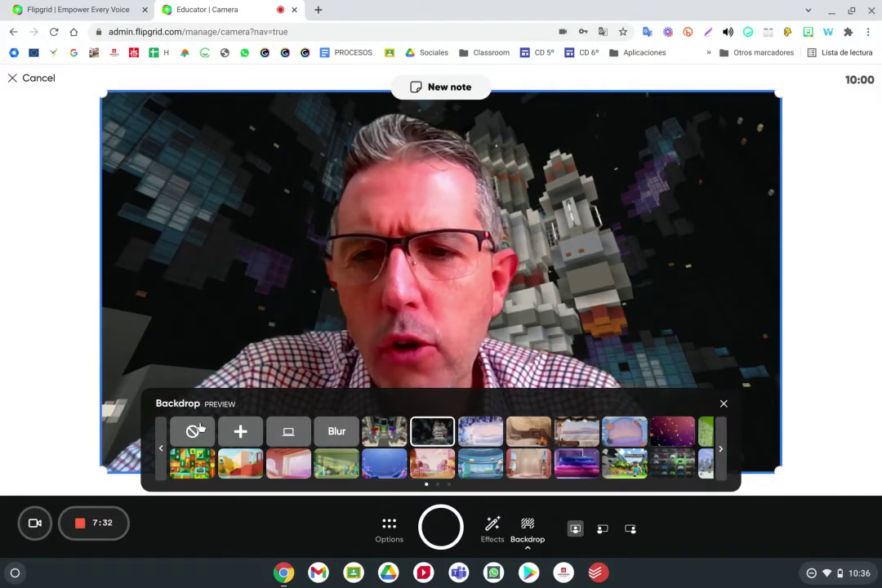
pyautogui.click(199, 429)
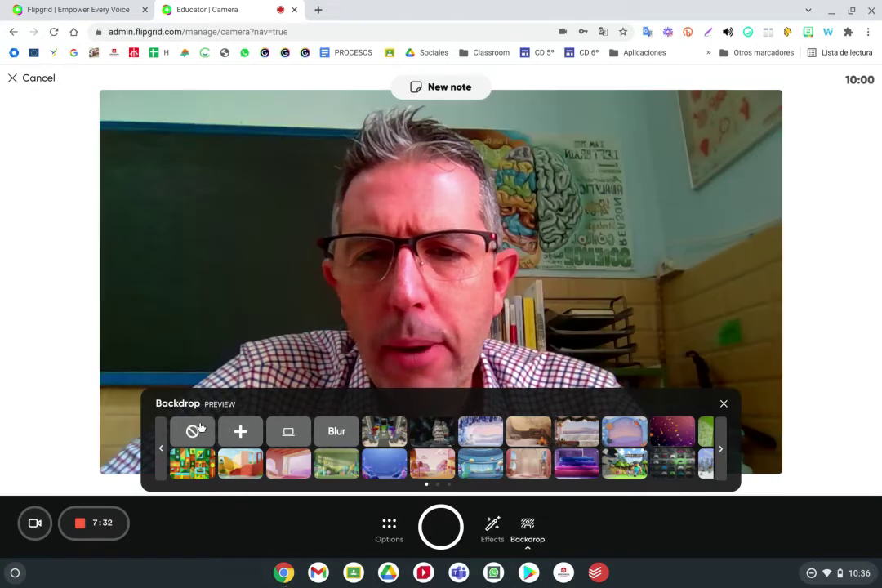
pyautogui.click(530, 547)
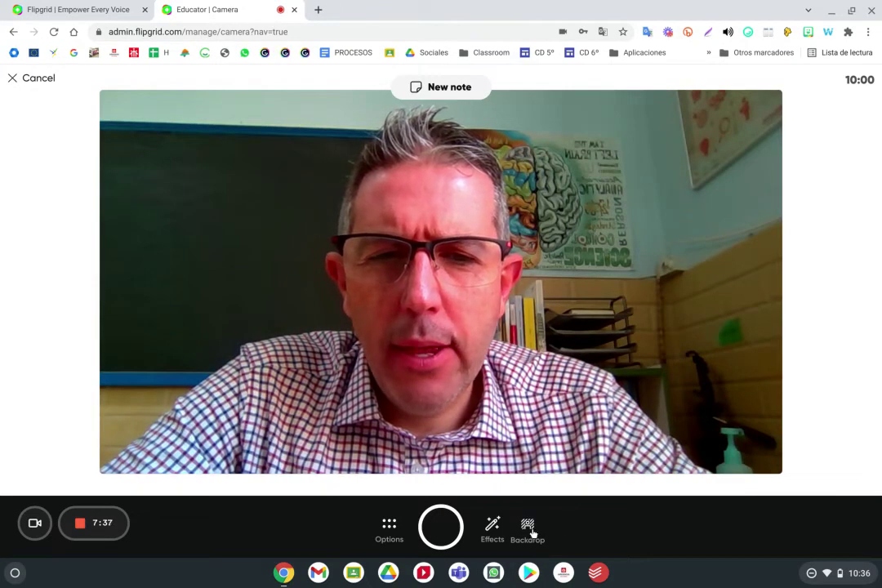
# Try the screen and own-image backdrops, cancelling both without applying them
pyautogui.click(529, 531)
pyautogui.click(290, 433)
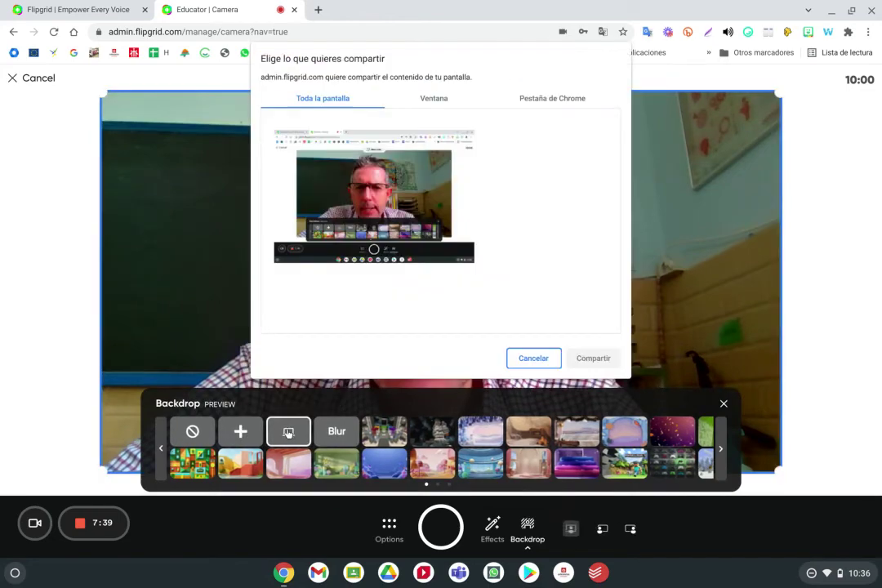
pyautogui.click(532, 358)
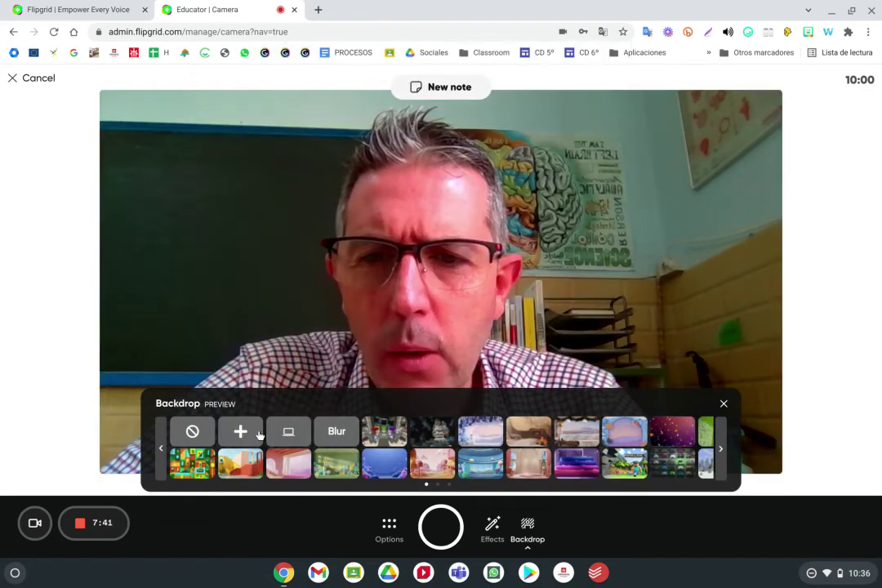
pyautogui.click(258, 433)
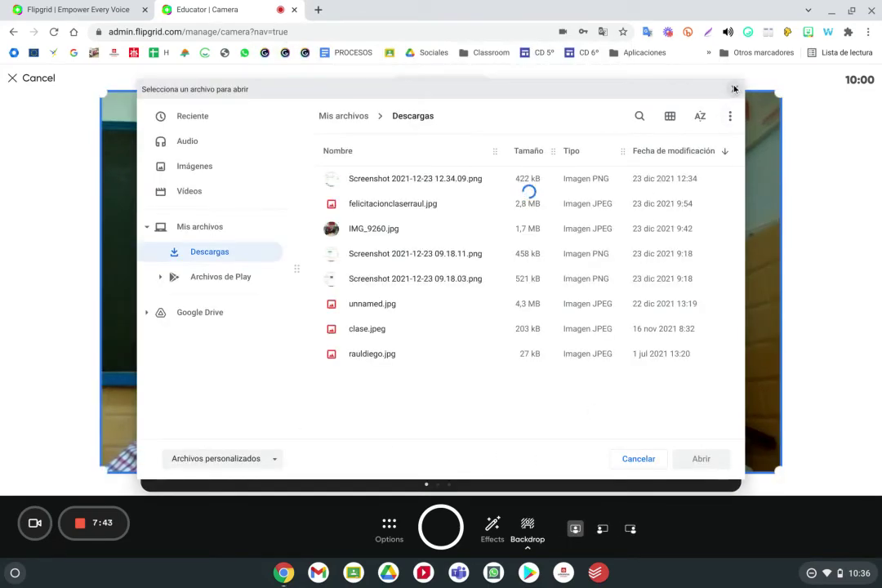
pyautogui.click(734, 89)
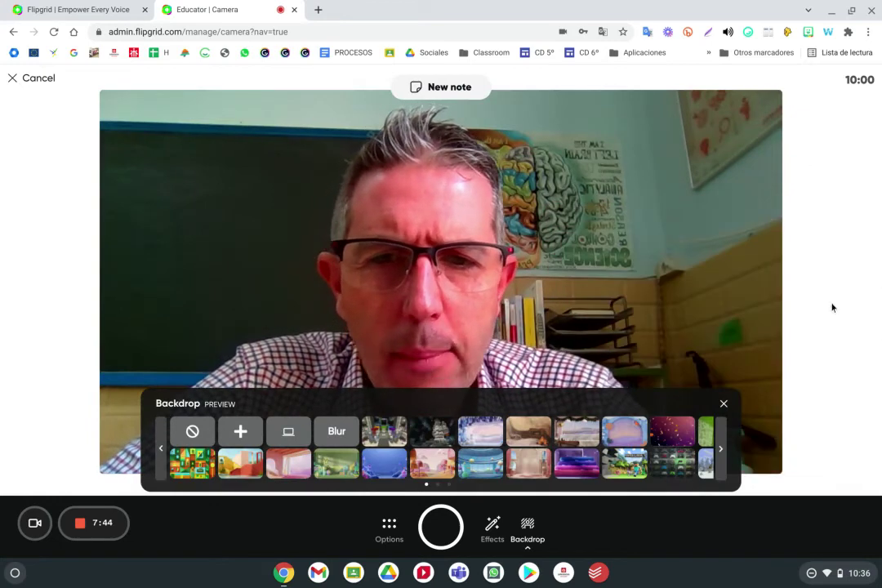
# Preview background blur, remove it, page through more backdrops and close the panel
pyautogui.click(336, 434)
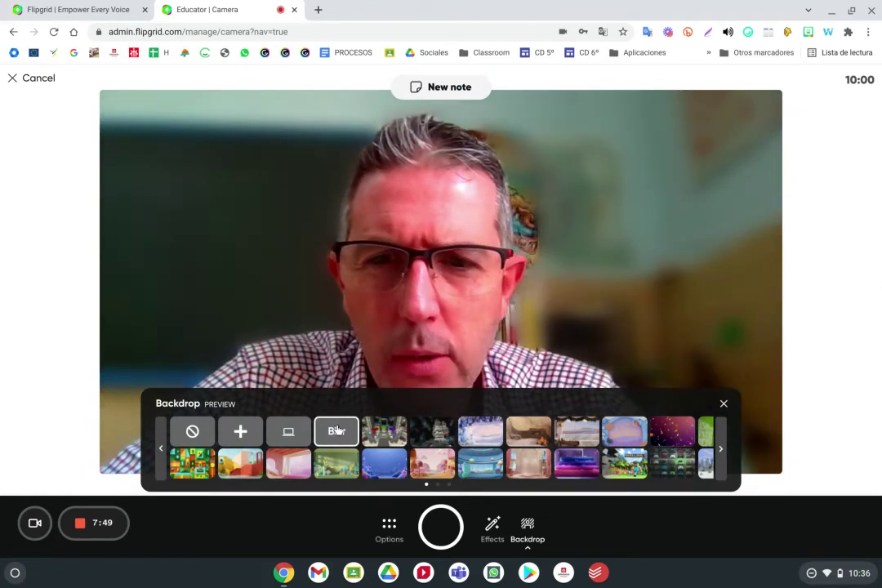
pyautogui.click(196, 436)
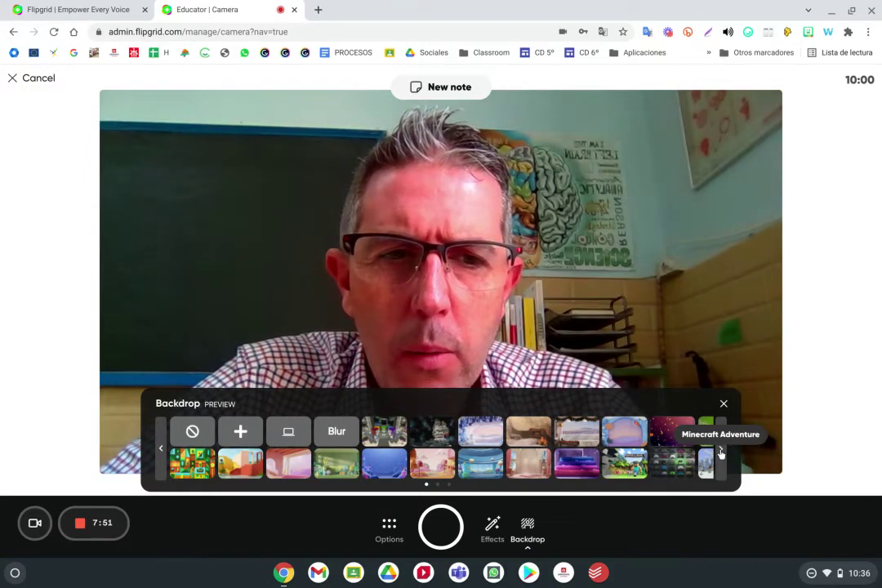
pyautogui.click(721, 449)
pyautogui.click(721, 450)
pyautogui.click(721, 451)
pyautogui.click(722, 450)
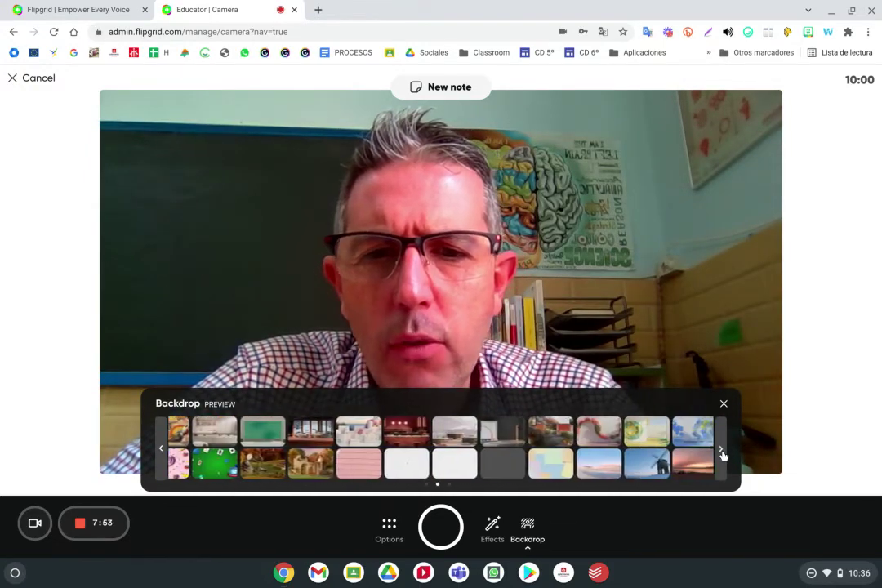
pyautogui.click(723, 405)
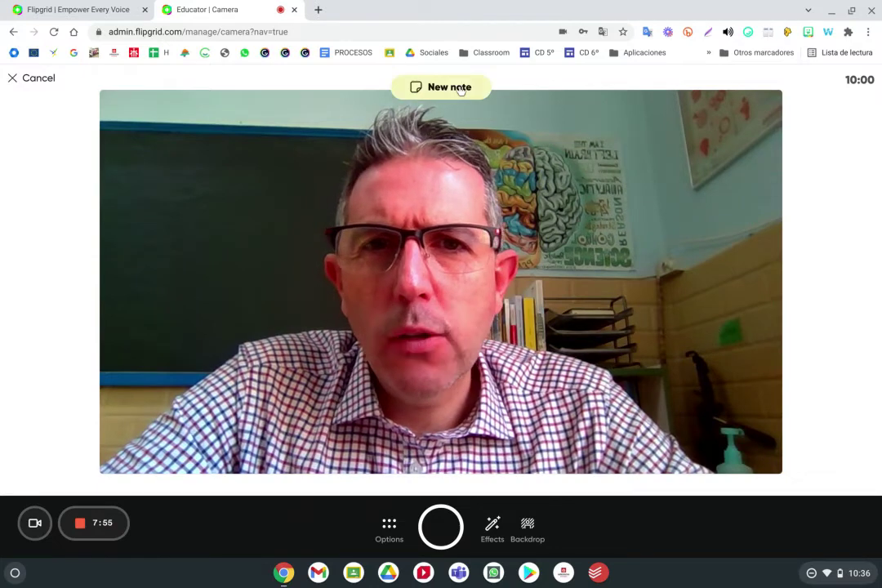
# Leave the camera and open the educator profile page listing My videos
pyautogui.click(17, 78)
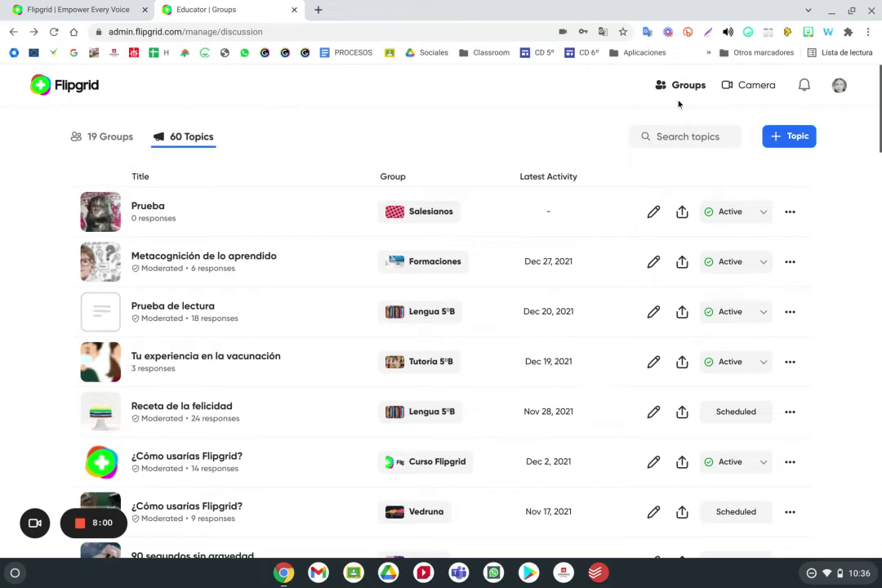
pyautogui.click(839, 86)
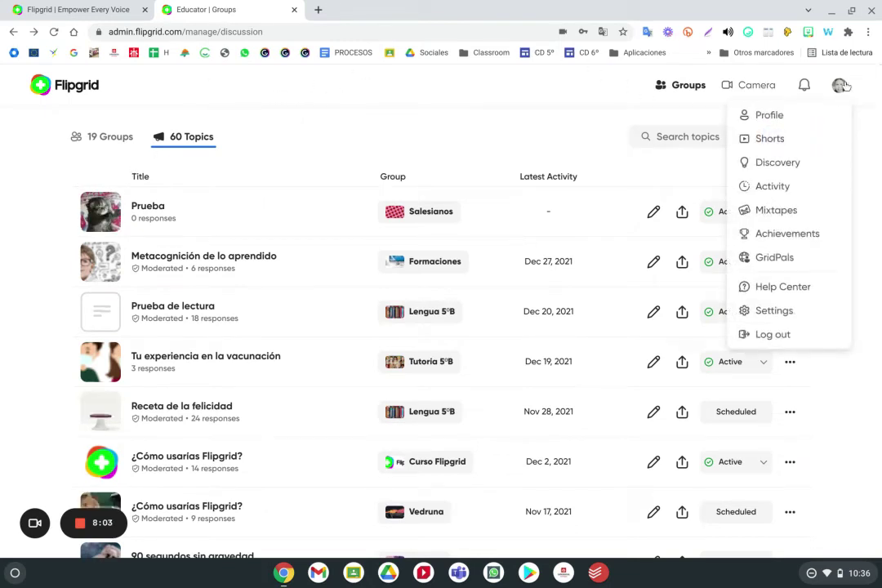
pyautogui.click(770, 115)
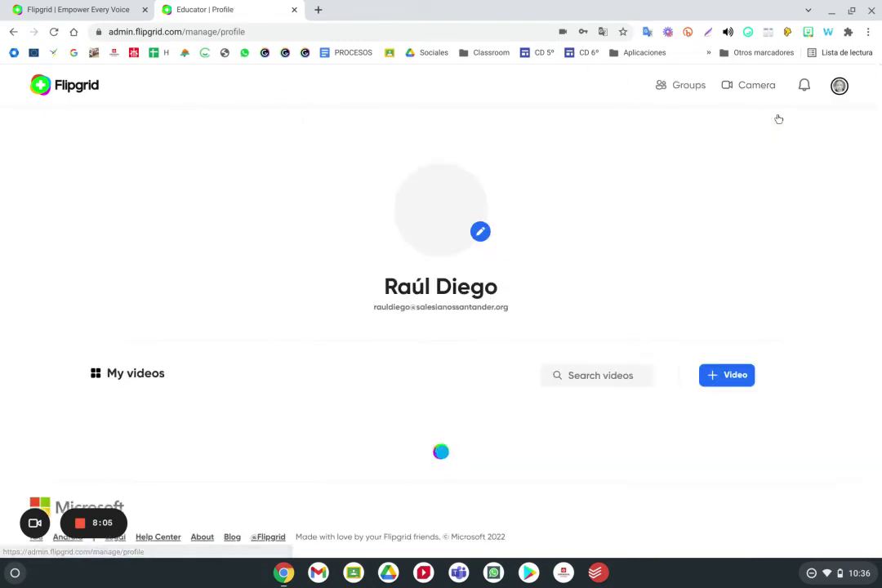
pyautogui.scroll(-2, 495, 138)
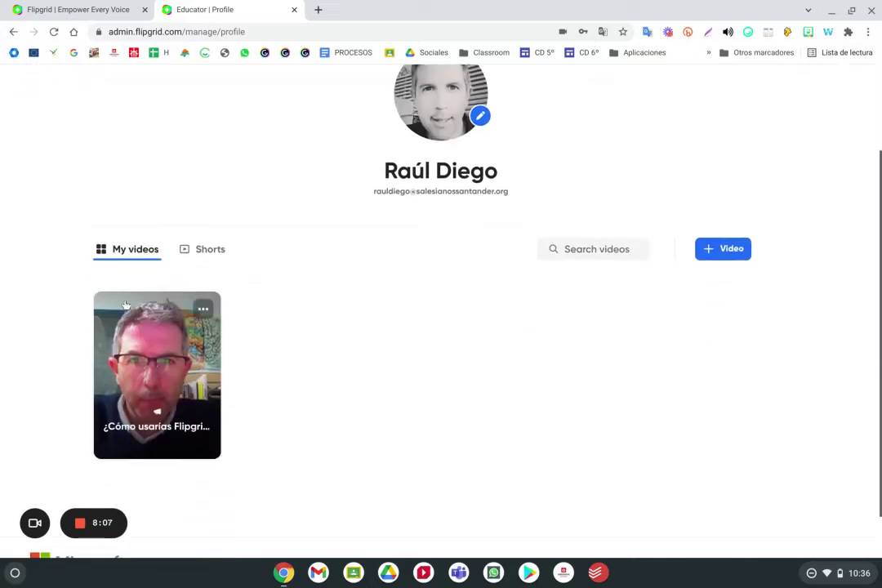
pyautogui.scroll(1, 369, 226)
pyautogui.scroll(1, 368, 226)
# Switch the profile to its Shorts tab
pyautogui.click(840, 86)
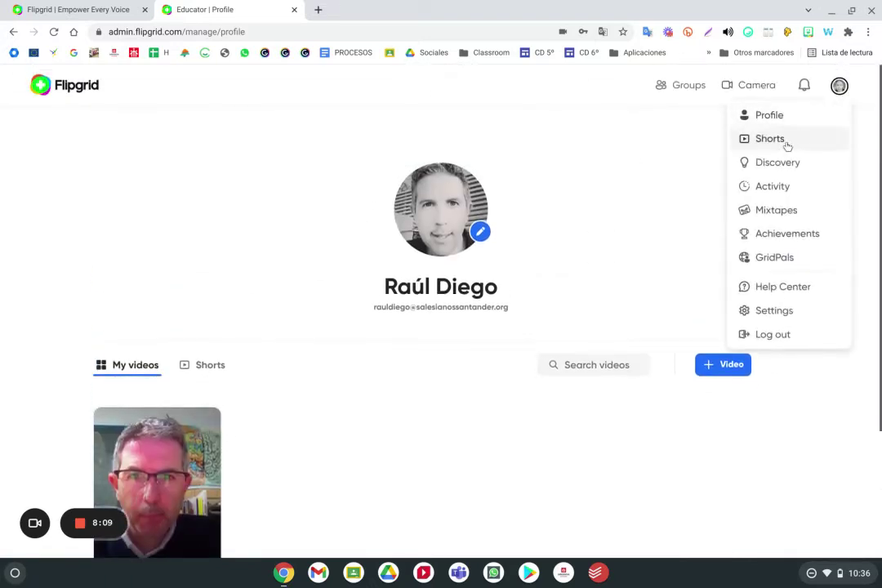
pyautogui.click(771, 139)
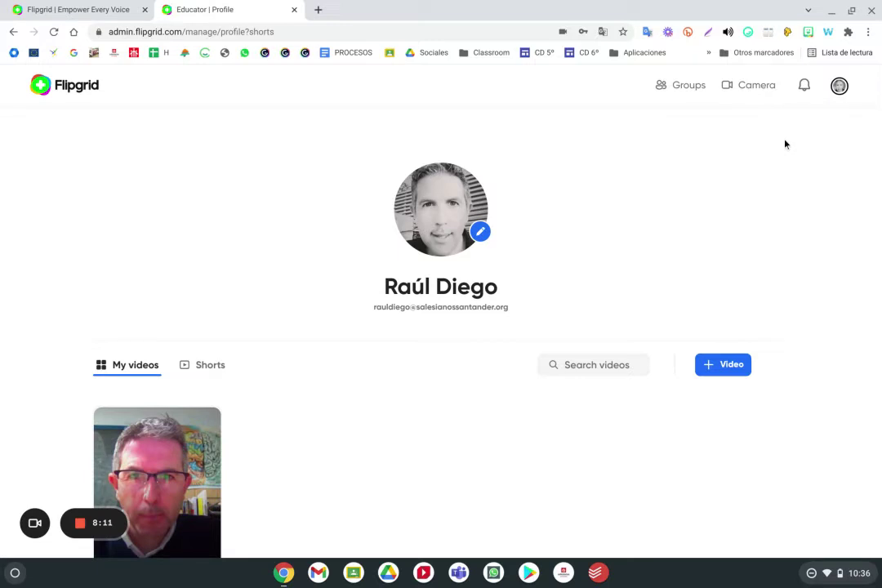
pyautogui.scroll(-1, 288, 299)
pyautogui.click(218, 317)
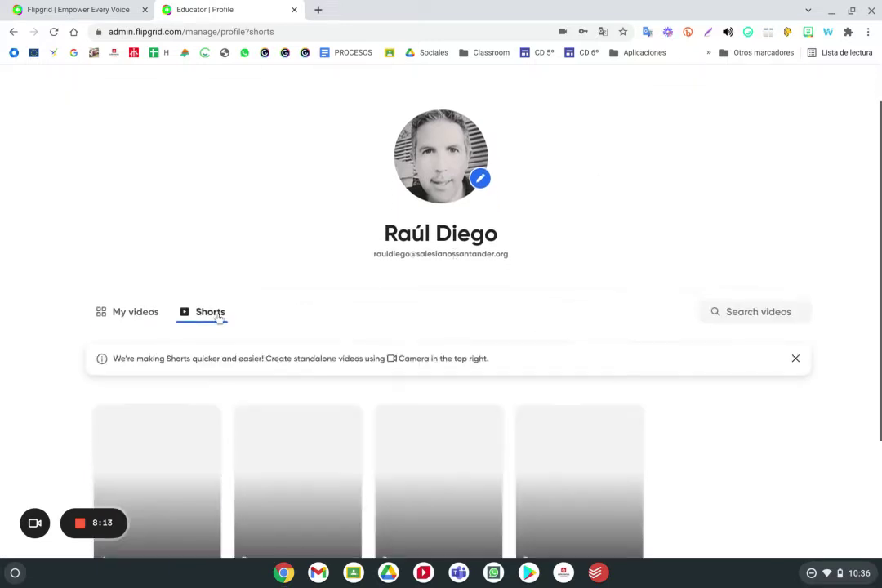